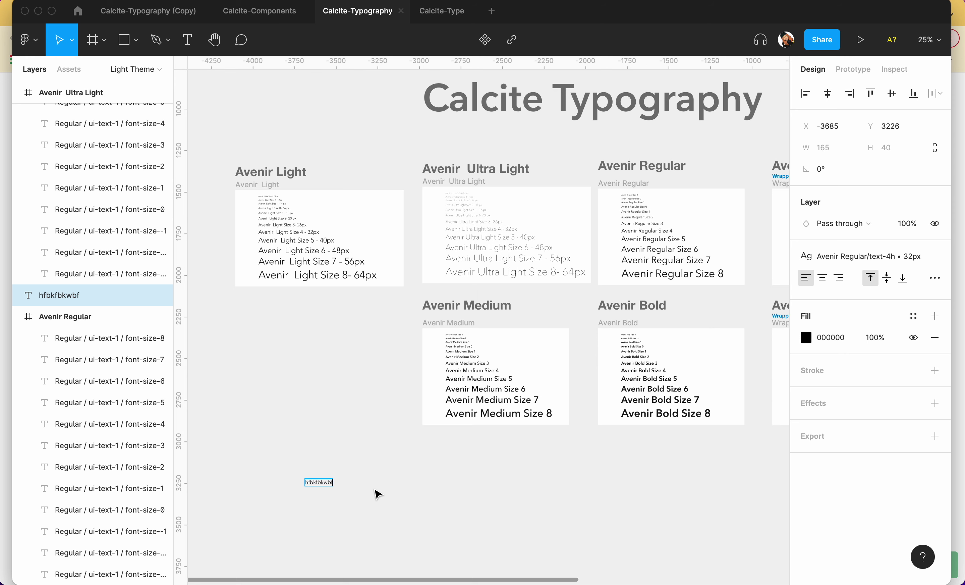
# Detach the text style from the "hfbkfbkwbf" text, change its font family to Avenir, and check the available weights.
pyautogui.scroll(5, 376, 492)
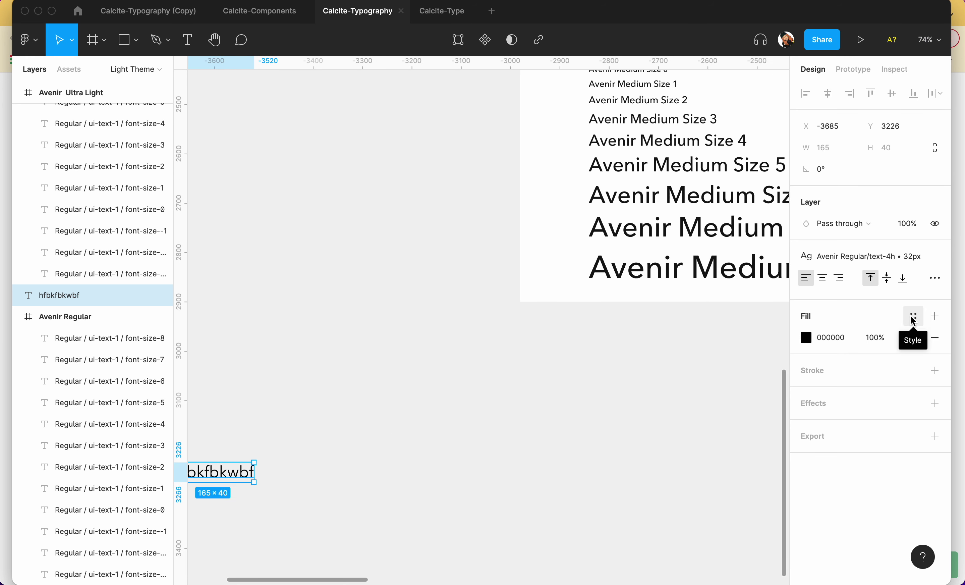
pyautogui.click(936, 258)
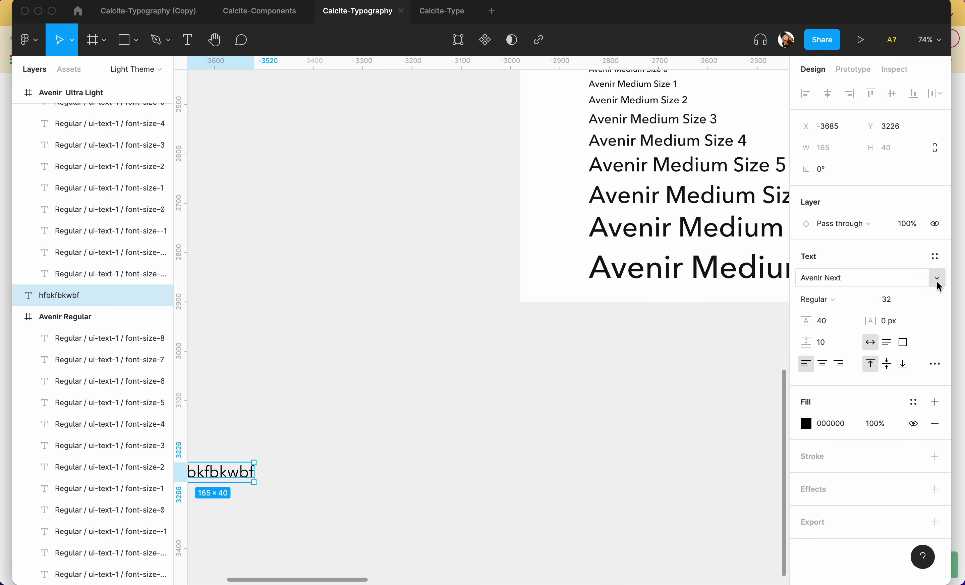
pyautogui.click(937, 279)
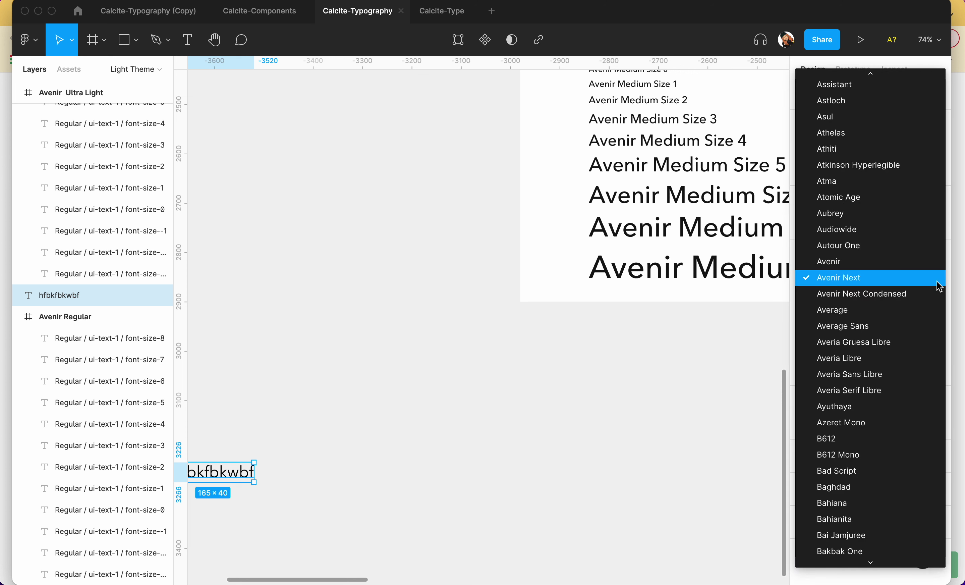
pyautogui.click(846, 264)
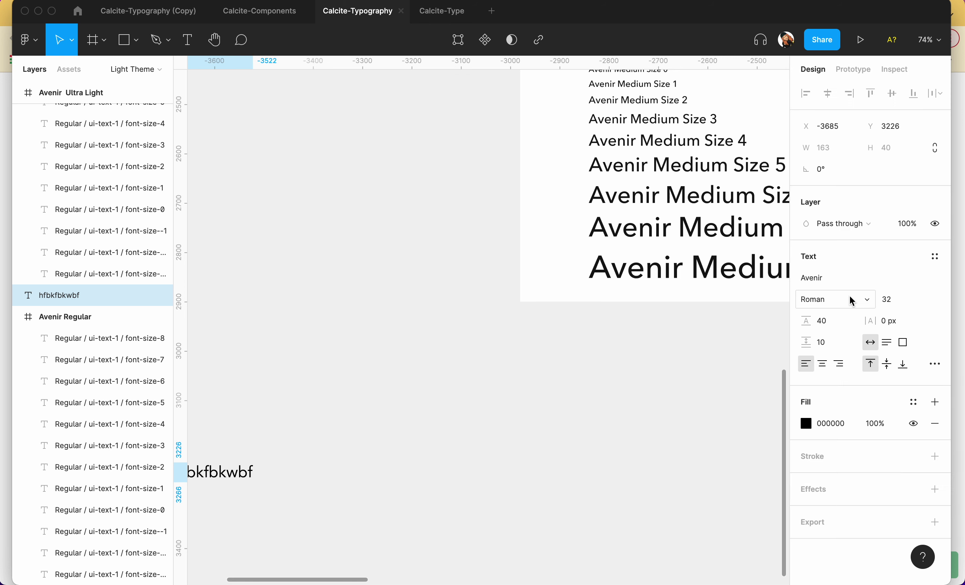
pyautogui.click(867, 301)
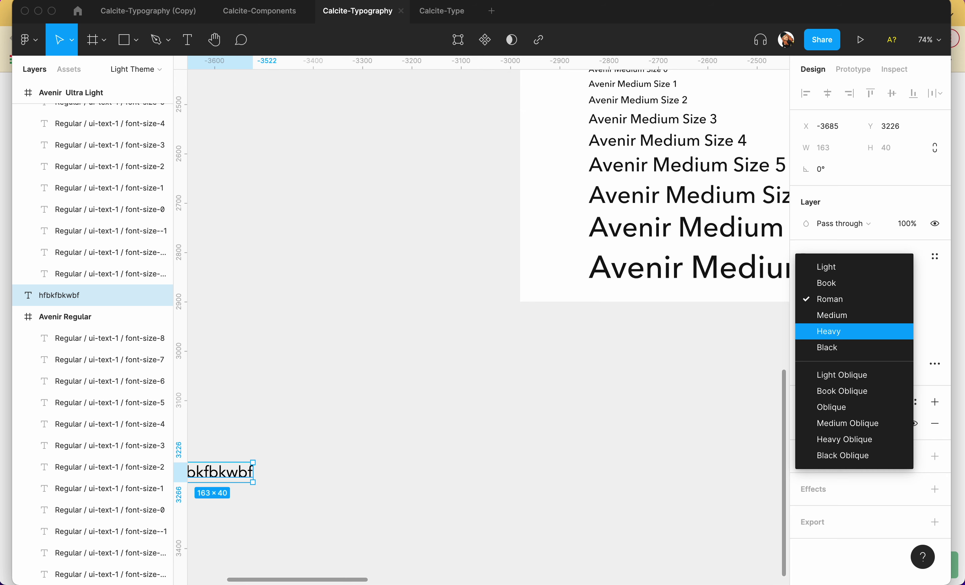
pyautogui.click(750, 360)
# Switch to Chrome and look over the Avenir font download page on freefontsfamily.com, including its download section.
pyautogui.press('super+Tab')
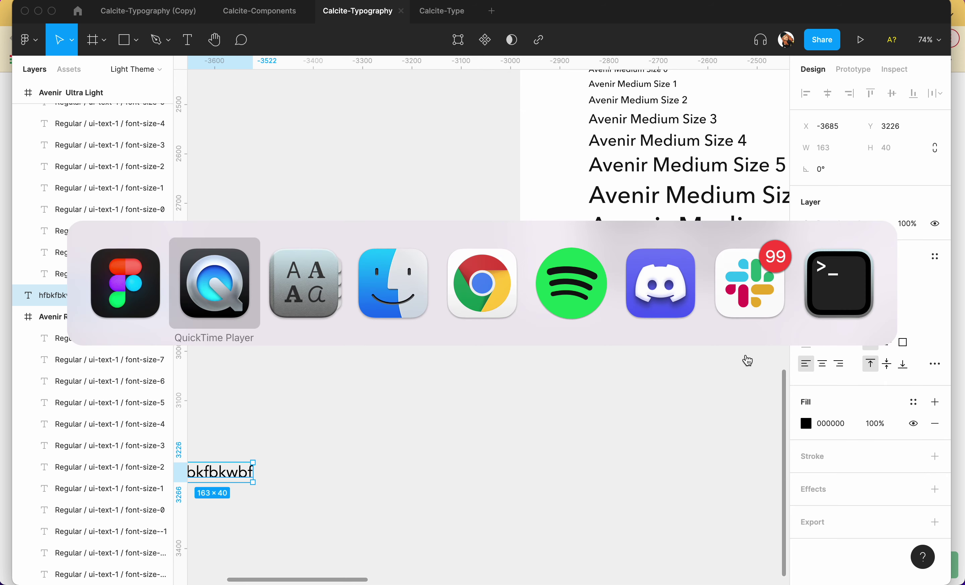
pyautogui.press('super+Tab')
pyautogui.press('super+Tab')
pyautogui.press('super+Tab')
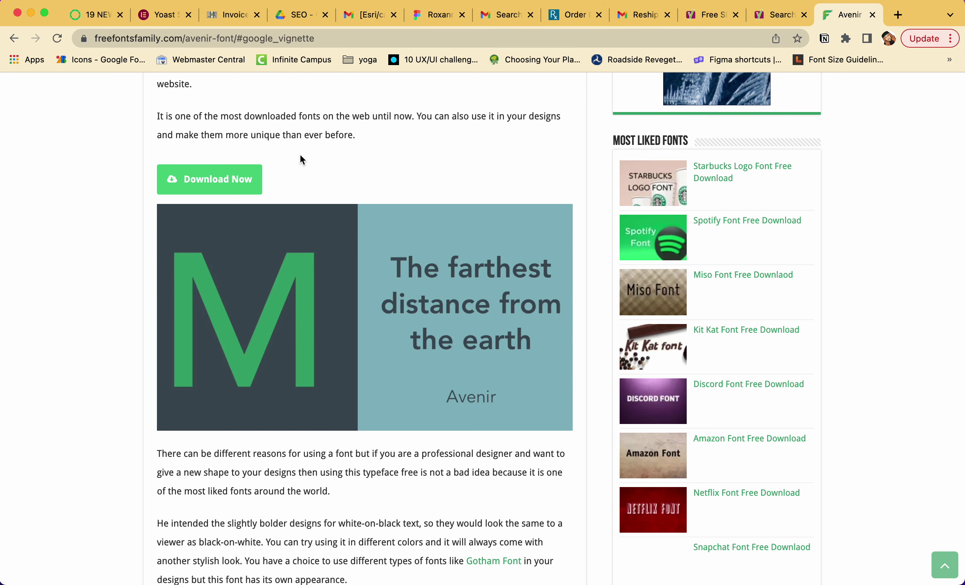
pyautogui.scroll(10, 346, 179)
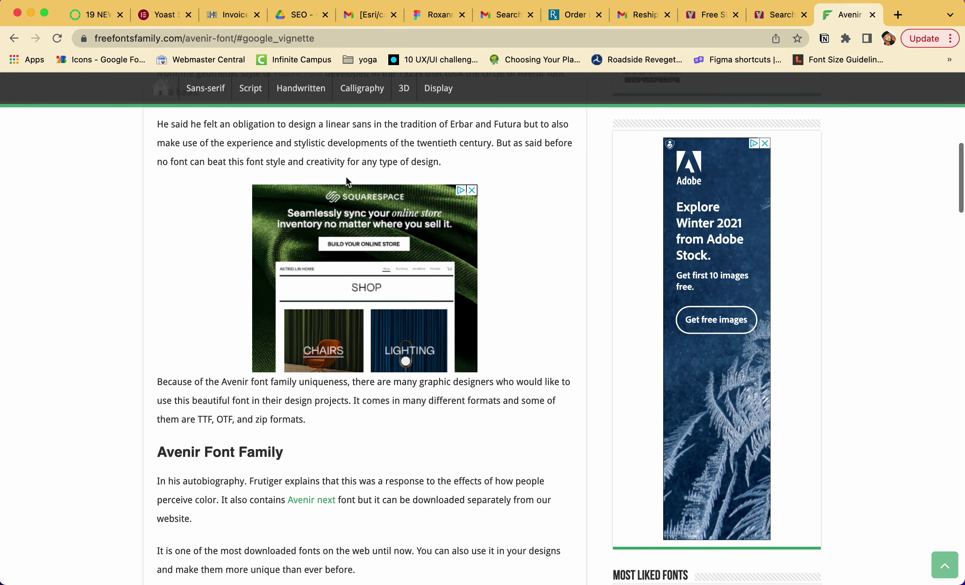
pyautogui.scroll(5, 346, 182)
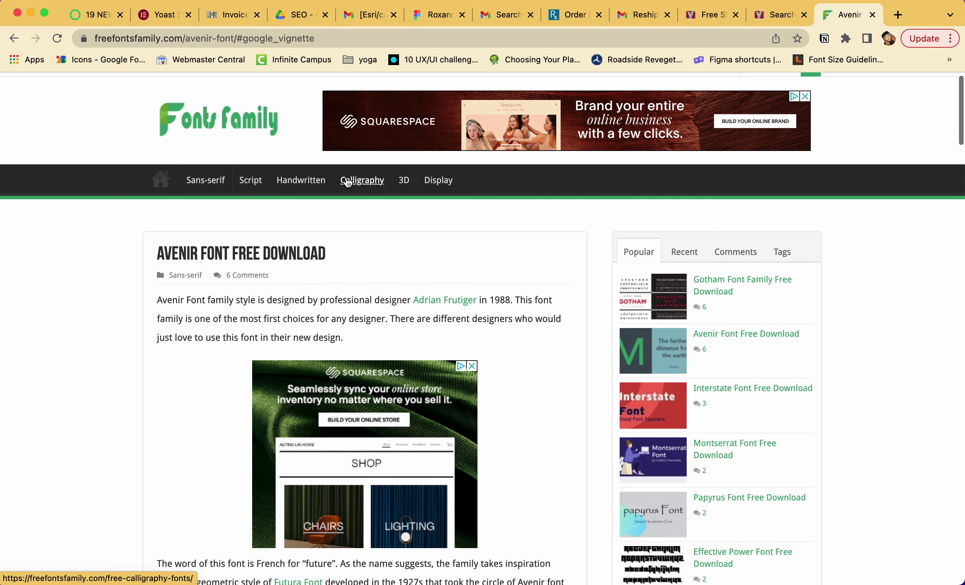
pyautogui.scroll(-11, 495, 385)
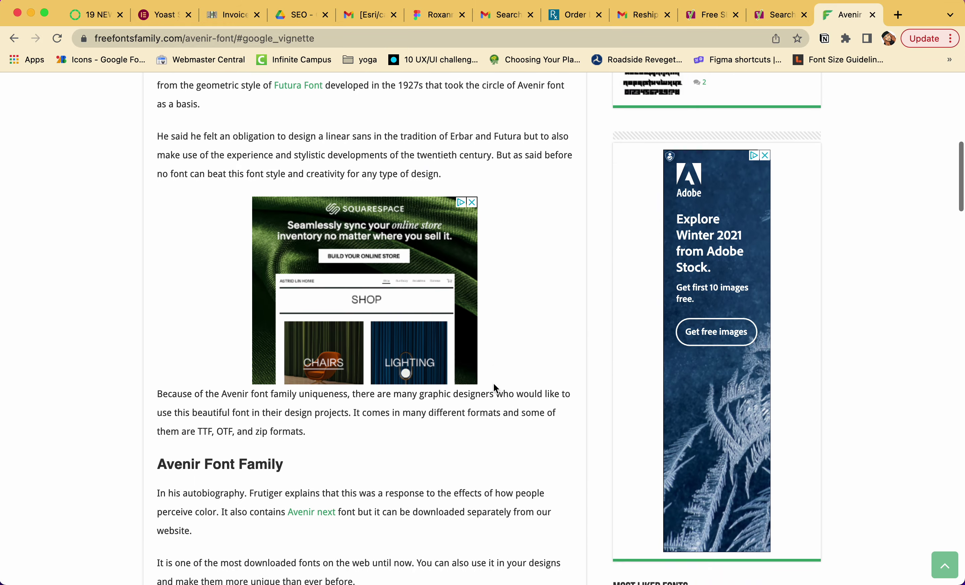
pyautogui.scroll(-6, 494, 383)
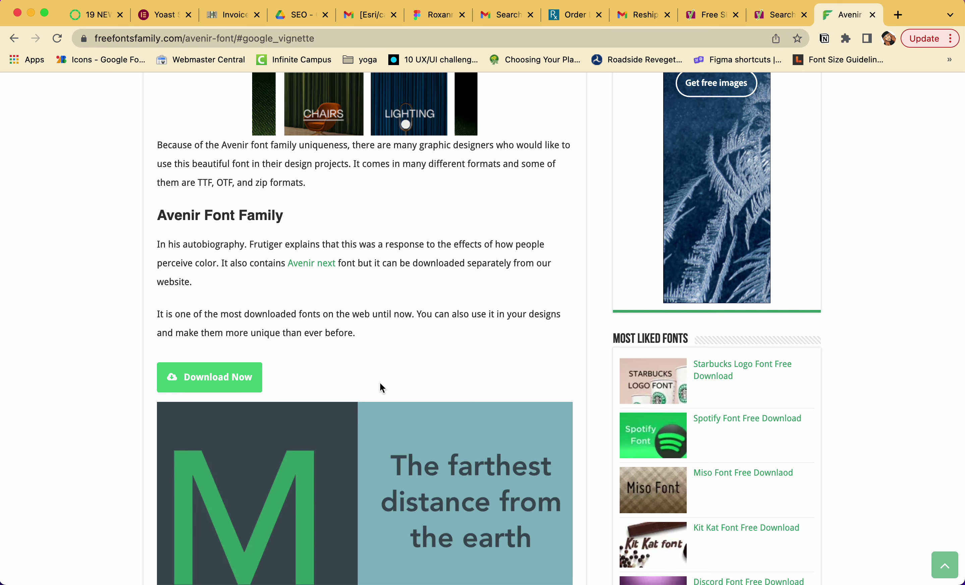
# Switch back to Figma, deselect the text, and review the changes waiting to be published in the Calcite-Typography library.
pyautogui.press('super+Tab')
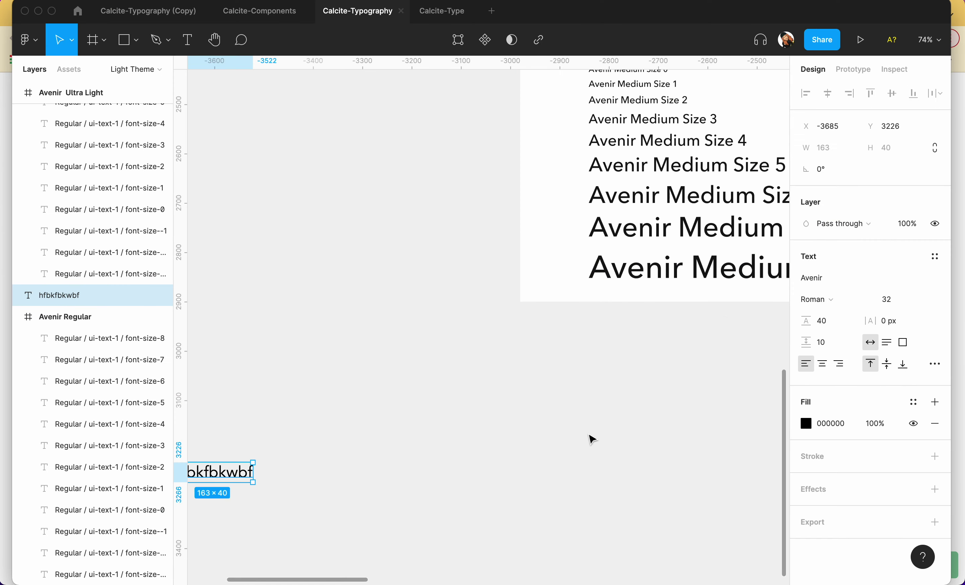
pyautogui.scroll(5, 692, 396)
pyautogui.hscroll(10, 692, 395)
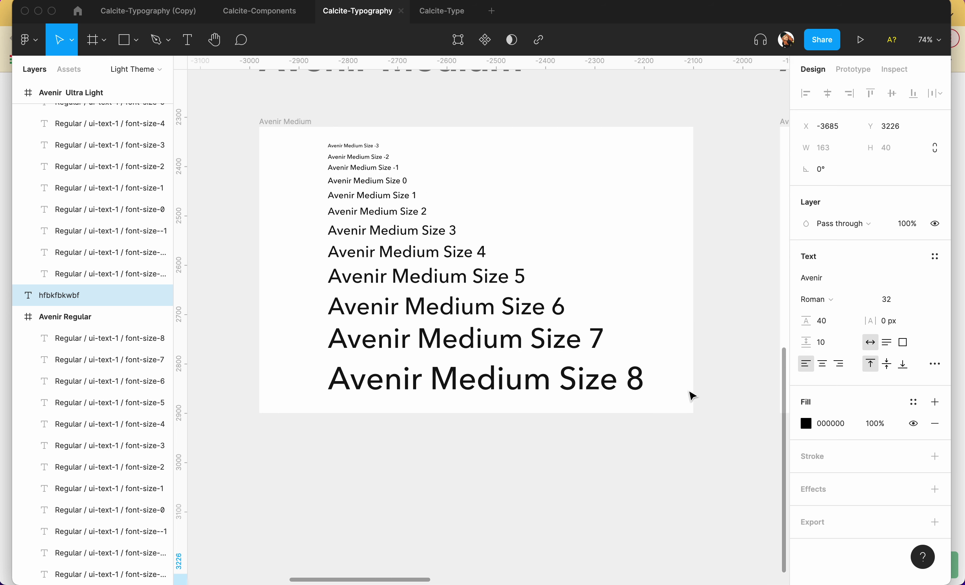
pyautogui.scroll(5, 740, 203)
pyautogui.hscroll(-2, 740, 204)
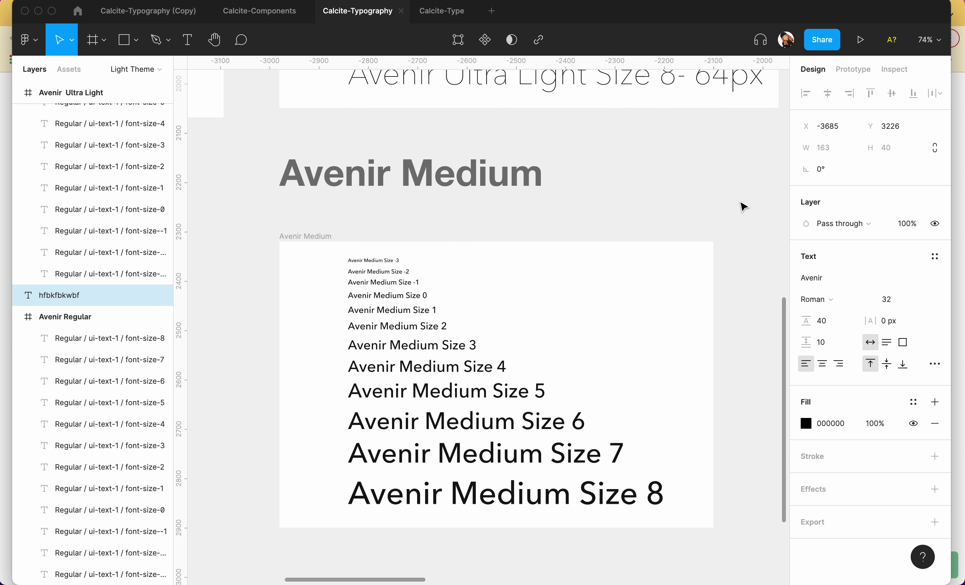
pyautogui.click(717, 179)
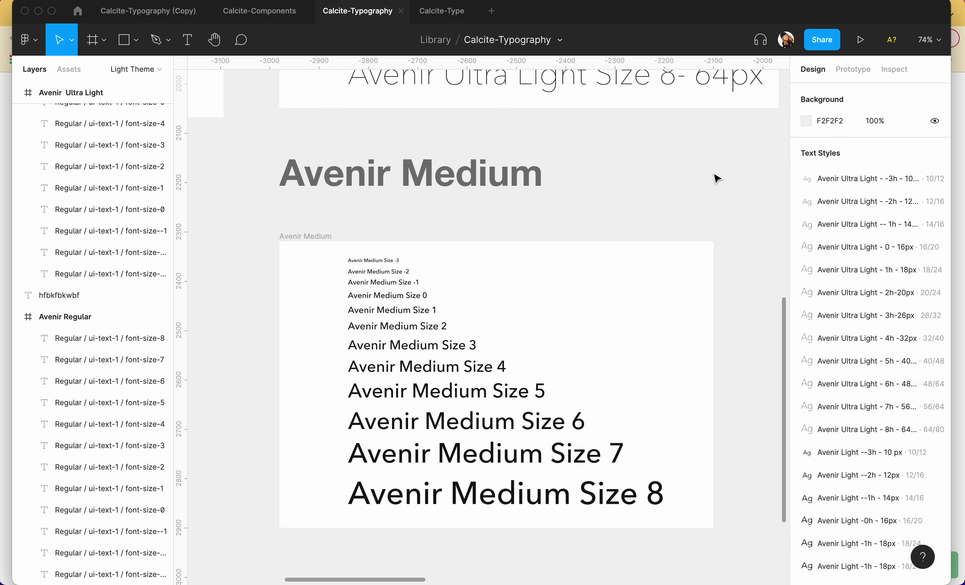
pyautogui.click(559, 40)
pyautogui.click(576, 90)
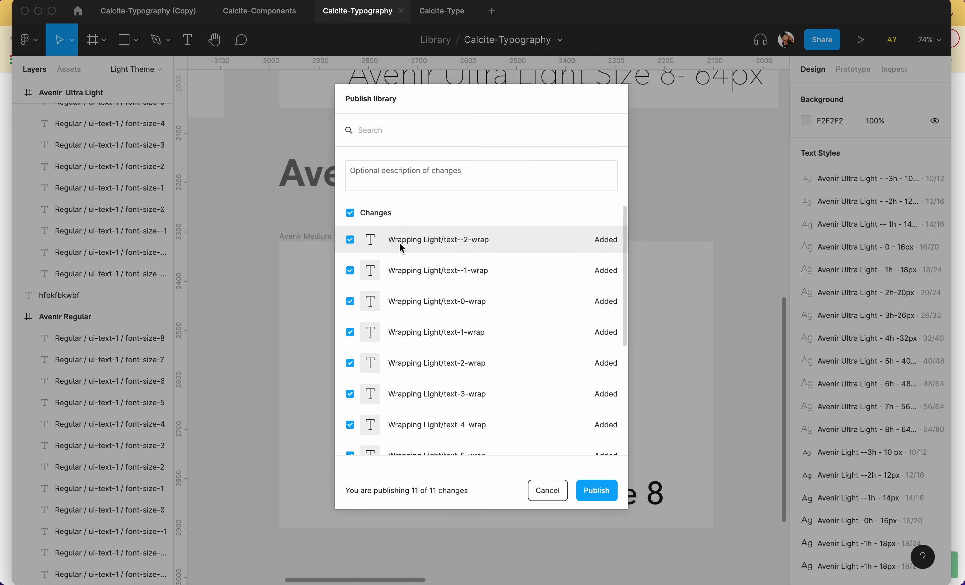
pyautogui.scroll(-5, 438, 255)
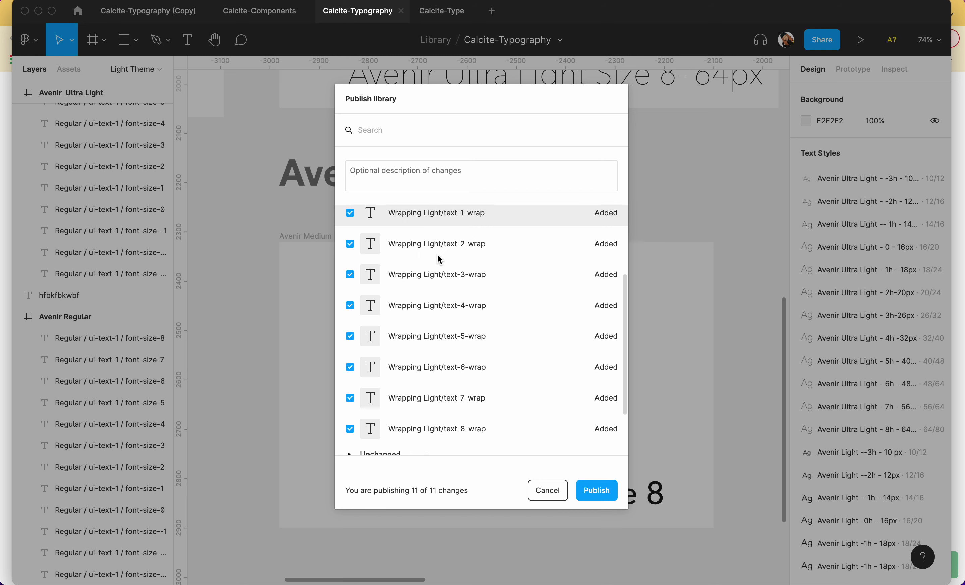
pyautogui.scroll(5, 440, 259)
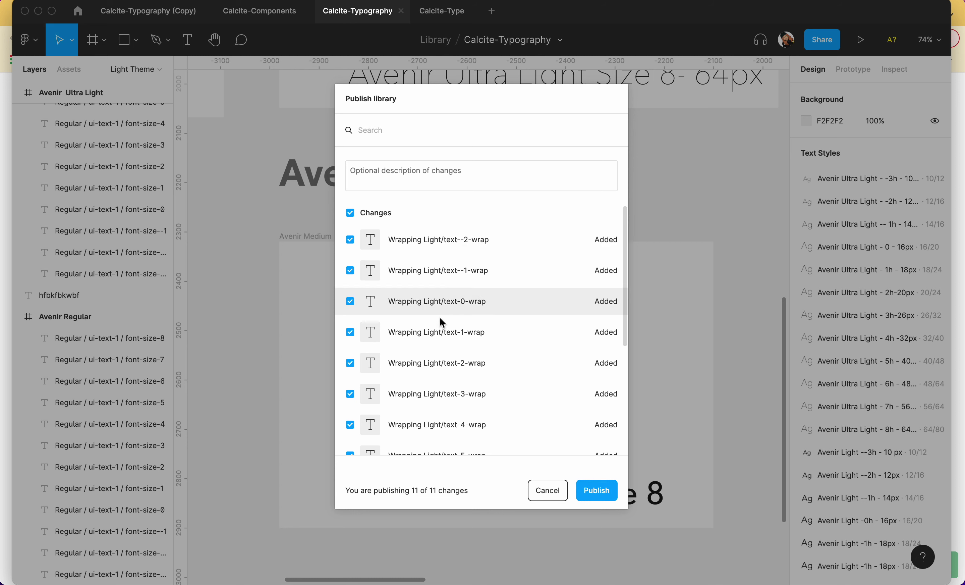
pyautogui.scroll(-5, 442, 384)
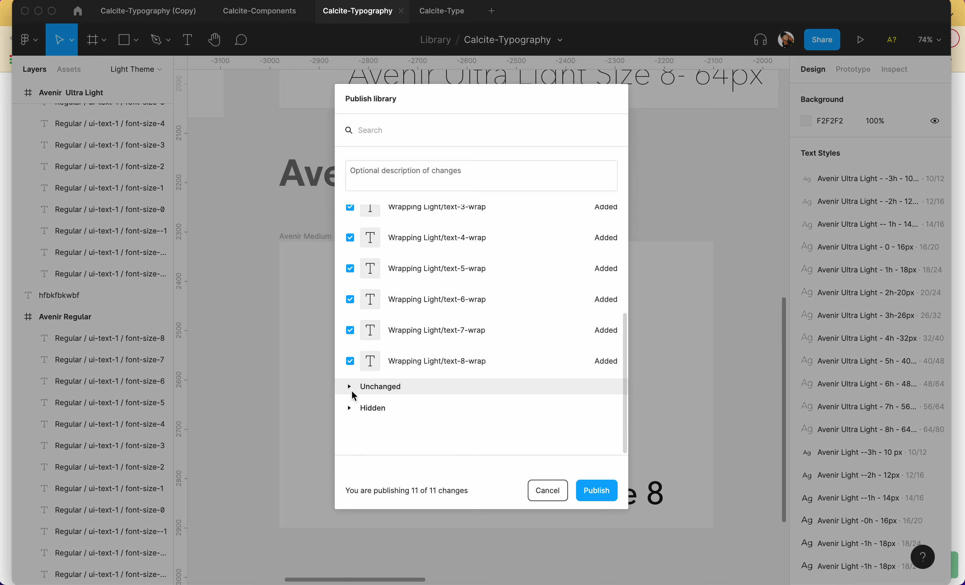
# Expand and examine the unchanged text styles in the library publishing list, and cancel without publishing.
pyautogui.click(352, 387)
pyautogui.scroll(-3, 406, 407)
pyautogui.scroll(-8, 411, 416)
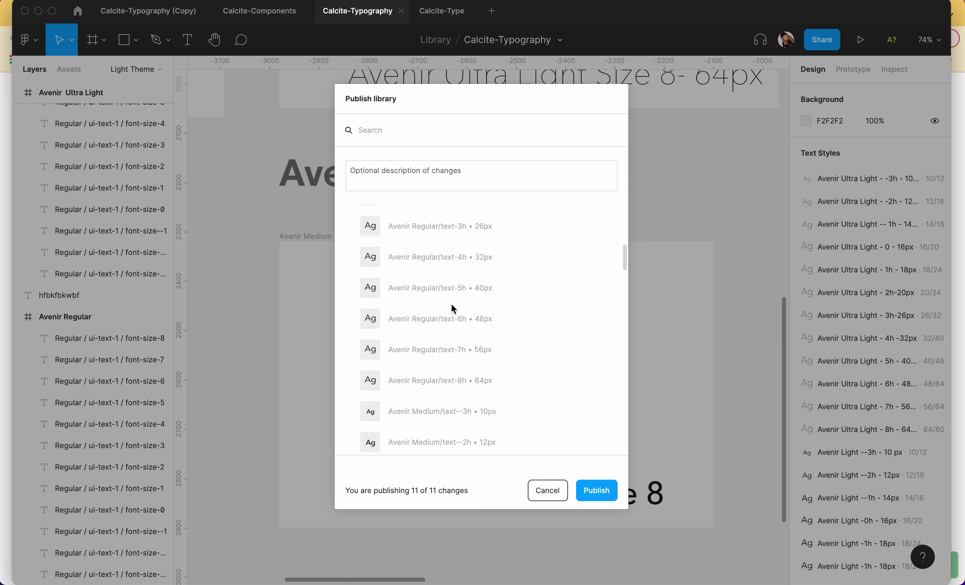
pyautogui.scroll(-6, 472, 391)
pyautogui.scroll(-8, 473, 391)
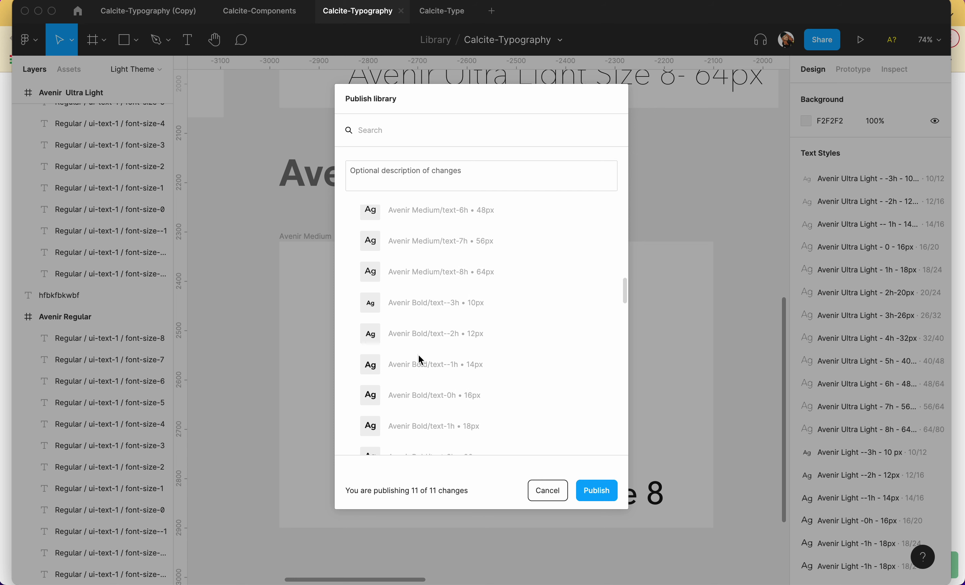
pyautogui.scroll(-15, 419, 357)
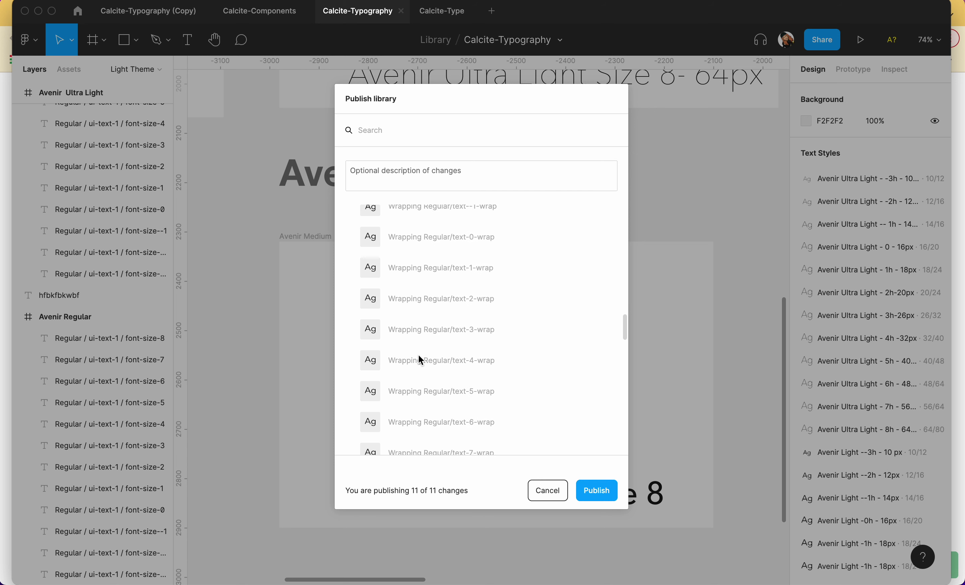
pyautogui.scroll(-10, 418, 358)
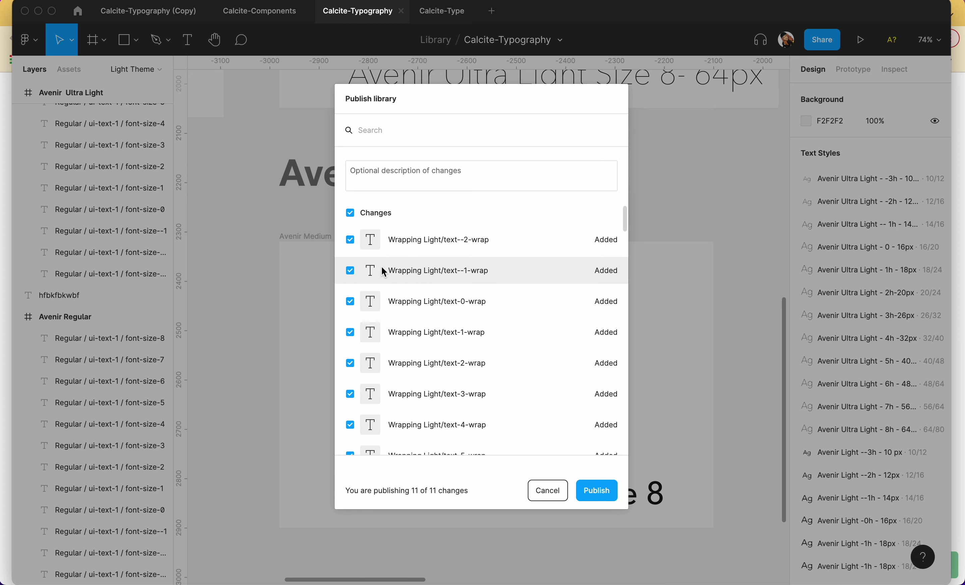
pyautogui.click(351, 218)
pyautogui.click(351, 218)
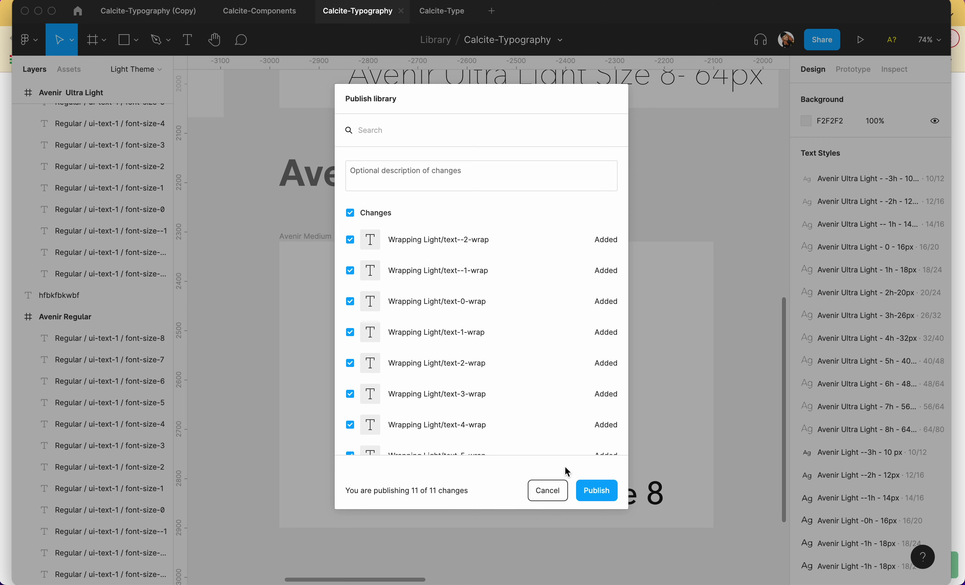
pyautogui.click(553, 494)
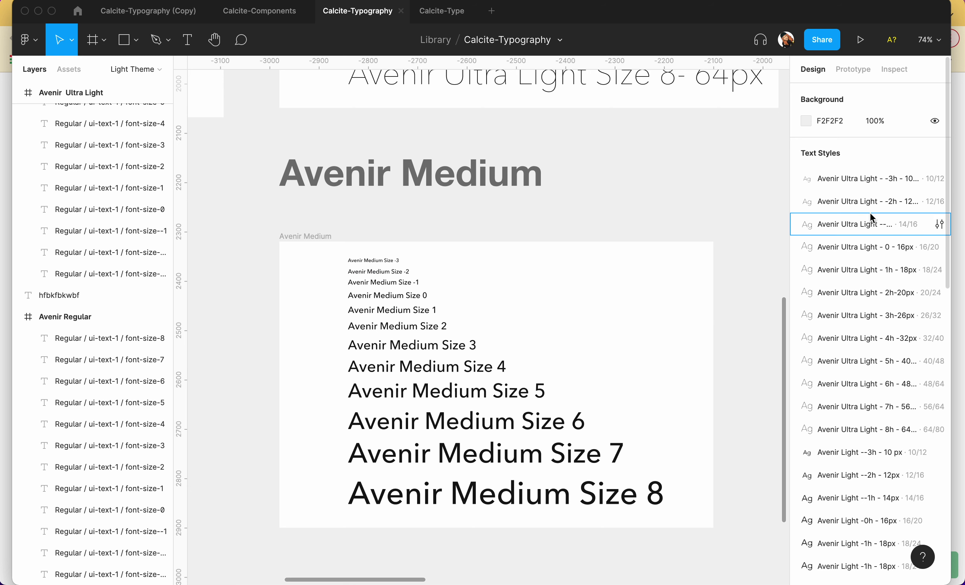
# Change the font family of the text--2-wrap style in the Wrapping Light group to Avenir and close the style editor.
pyautogui.scroll(-10, 877, 217)
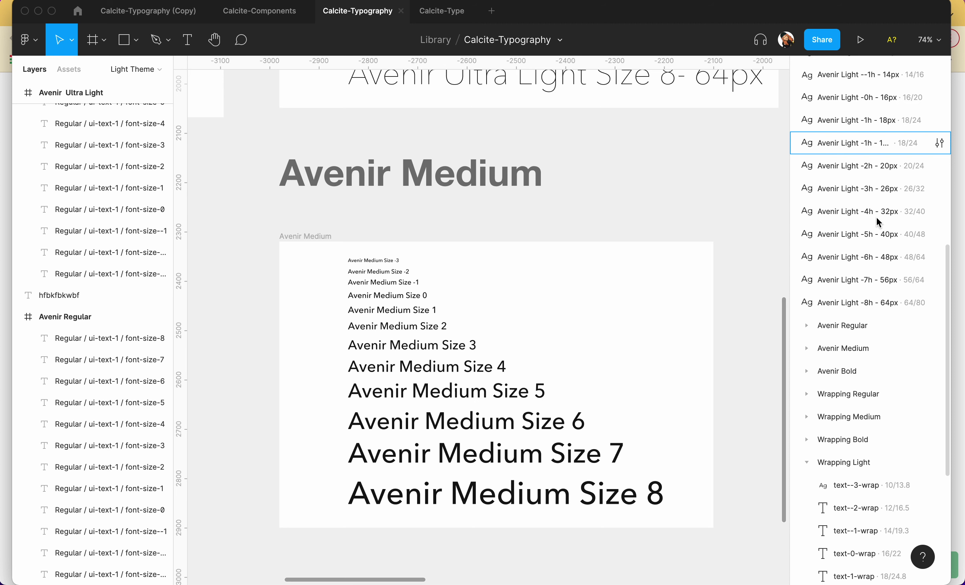
pyautogui.scroll(-4, 877, 217)
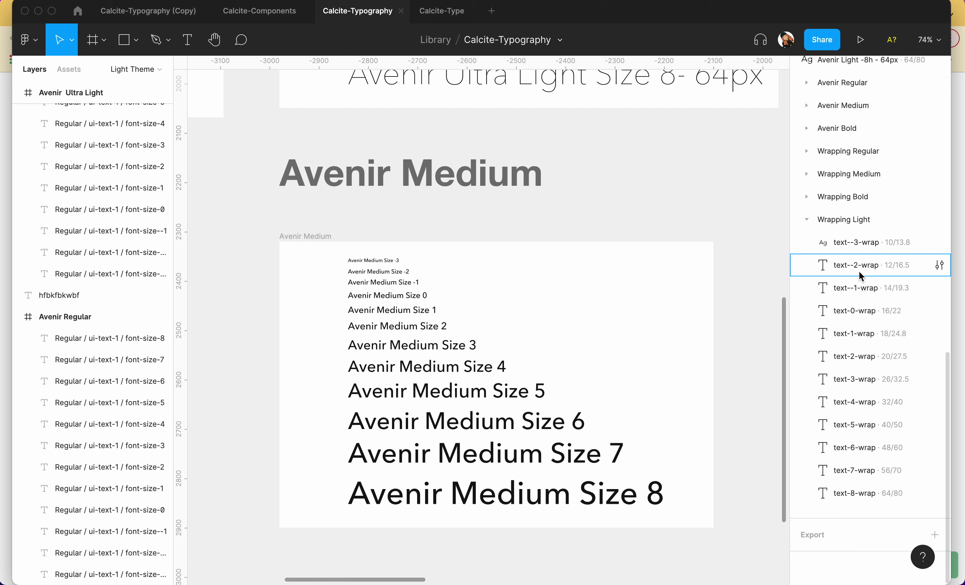
pyautogui.click(941, 266)
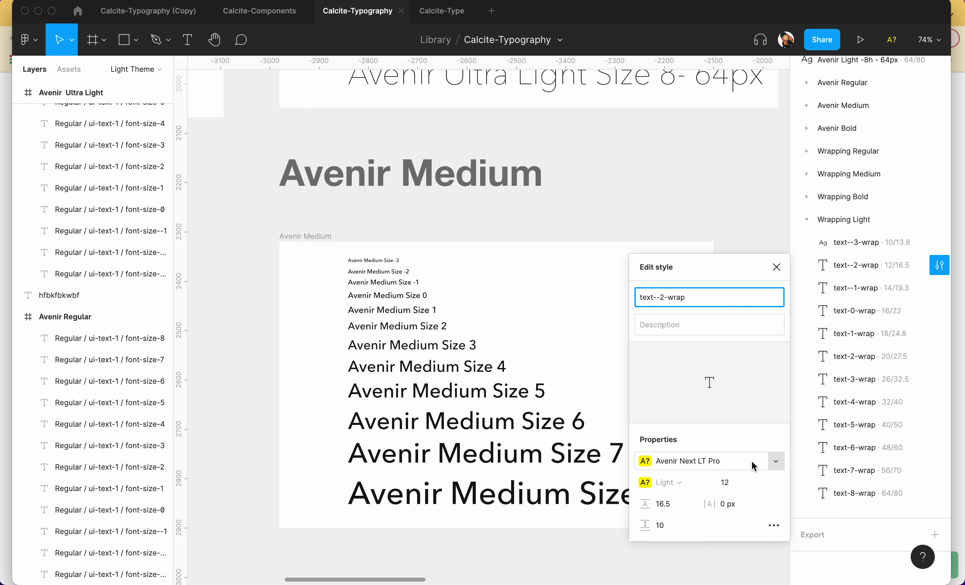
pyautogui.click(777, 463)
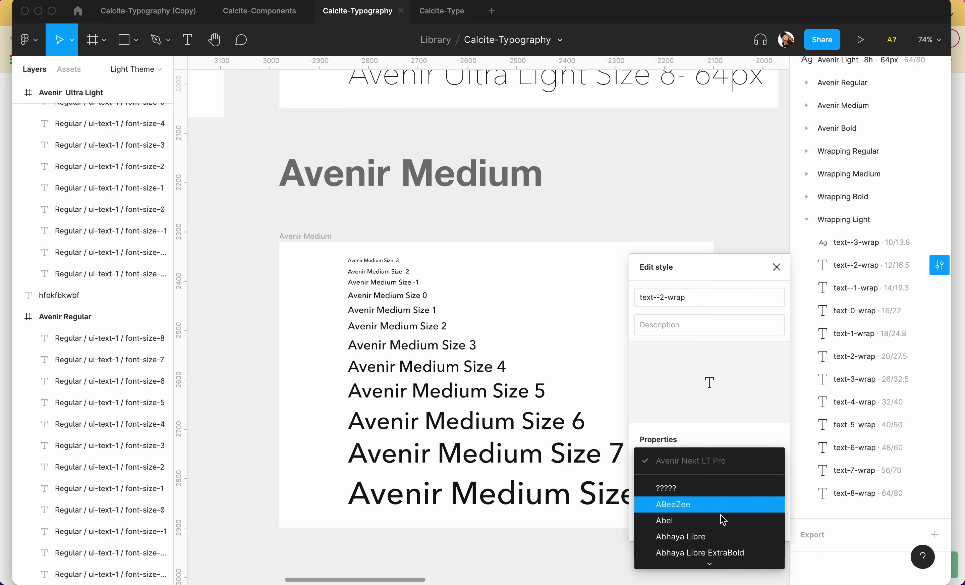
pyautogui.scroll(-1, 723, 519)
pyautogui.scroll(-10, 723, 519)
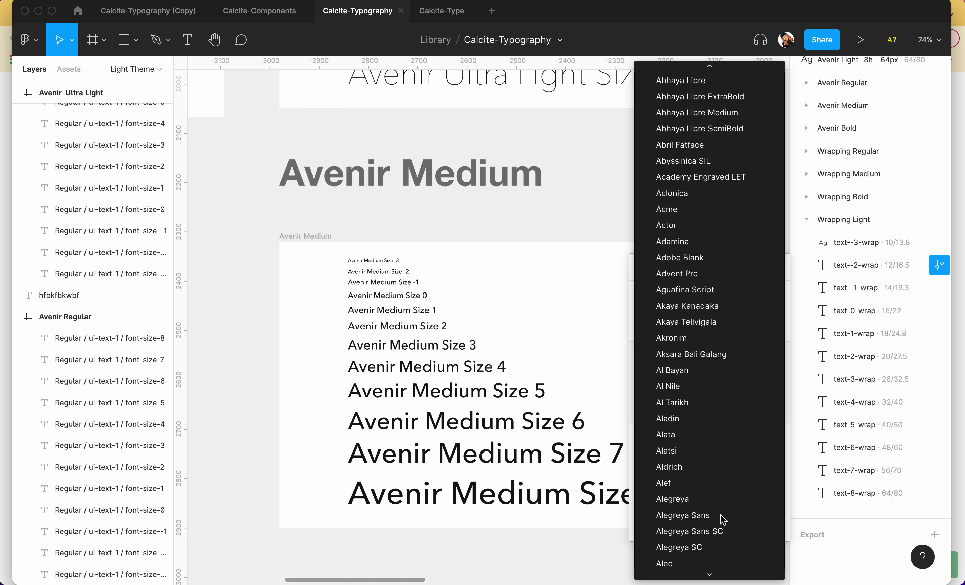
pyautogui.scroll(-10, 723, 520)
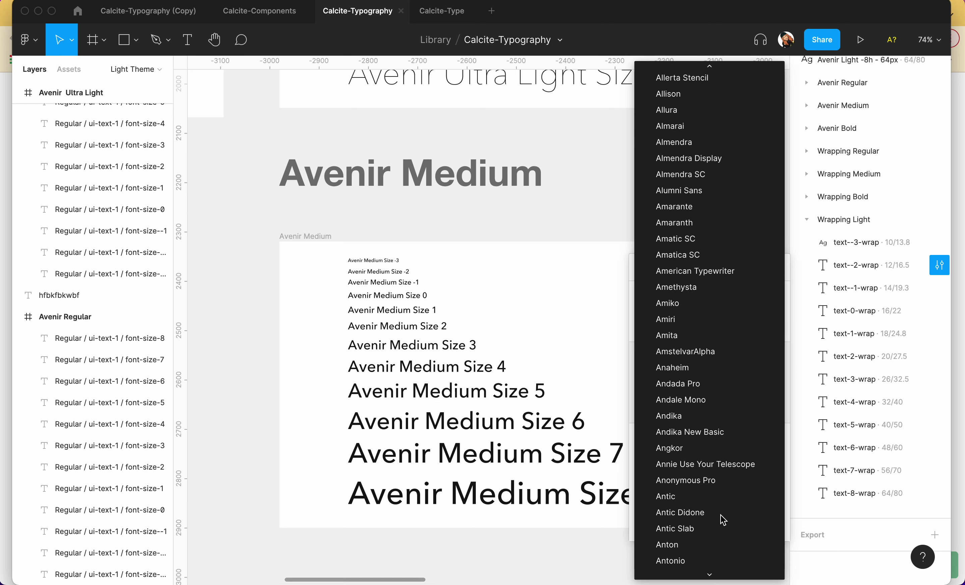
pyautogui.scroll(-10, 723, 520)
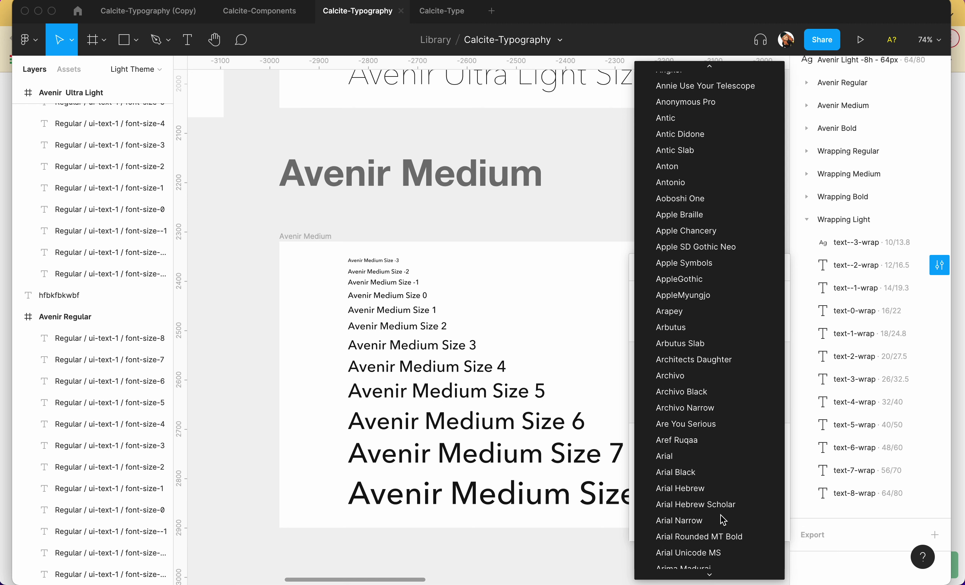
pyautogui.scroll(-6, 723, 520)
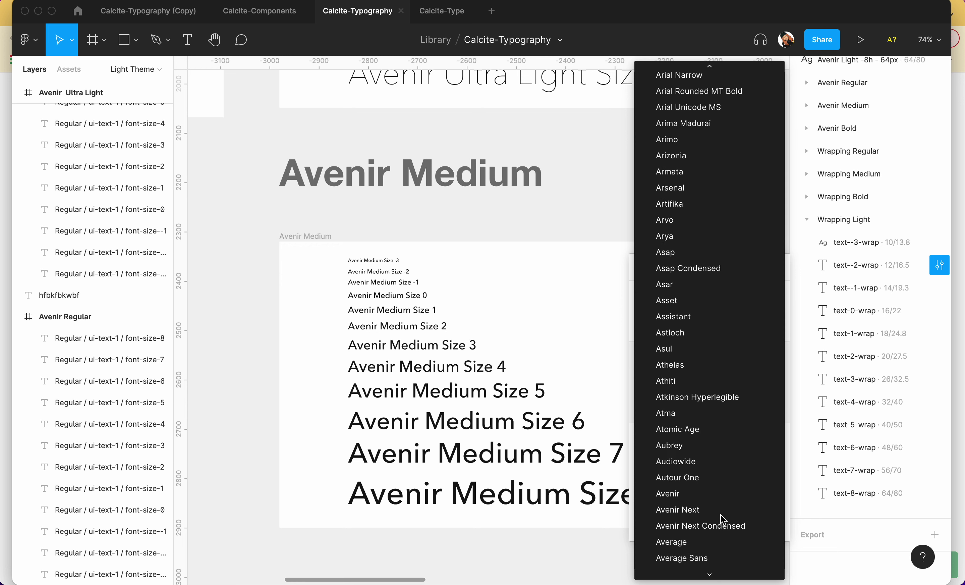
pyautogui.click(685, 495)
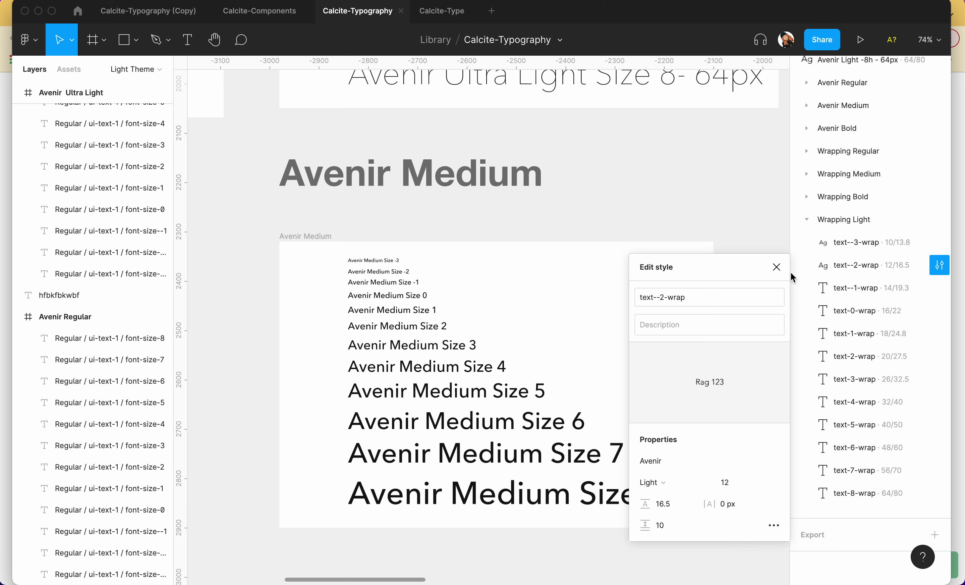
pyautogui.click(775, 268)
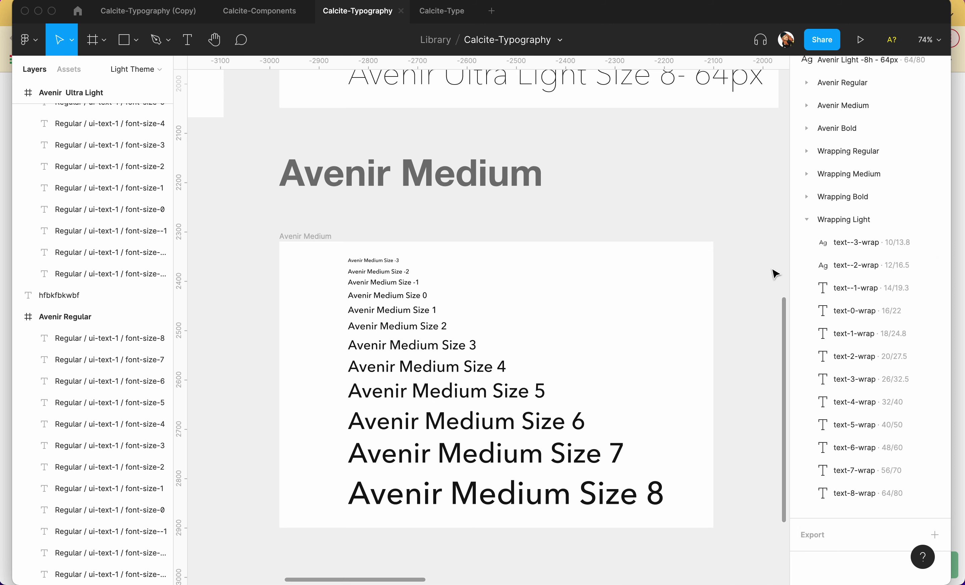
# Change the font family of the text--1-wrap and text-0-wrap styles in the Wrapping Light group to Avenir.
pyautogui.click(940, 288)
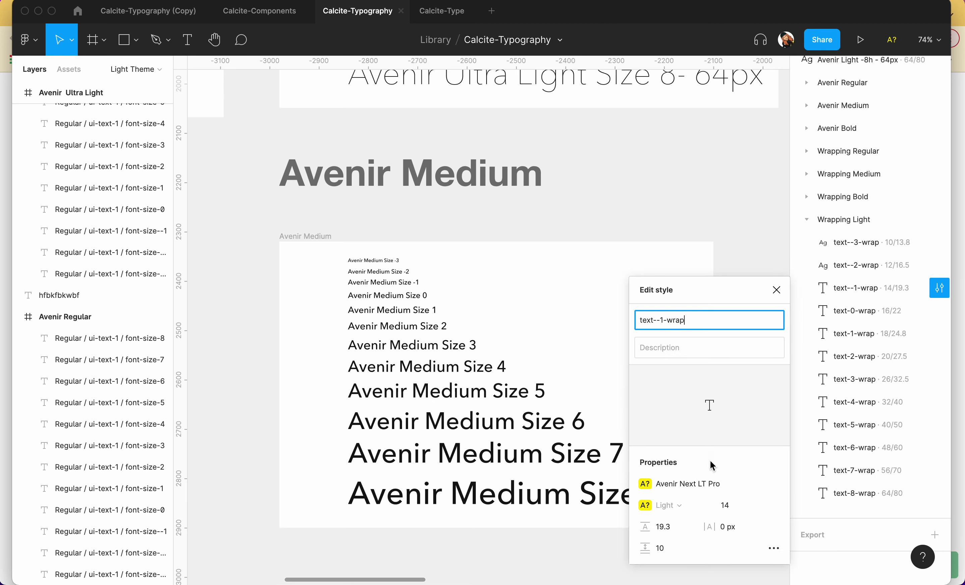
pyautogui.click(728, 486)
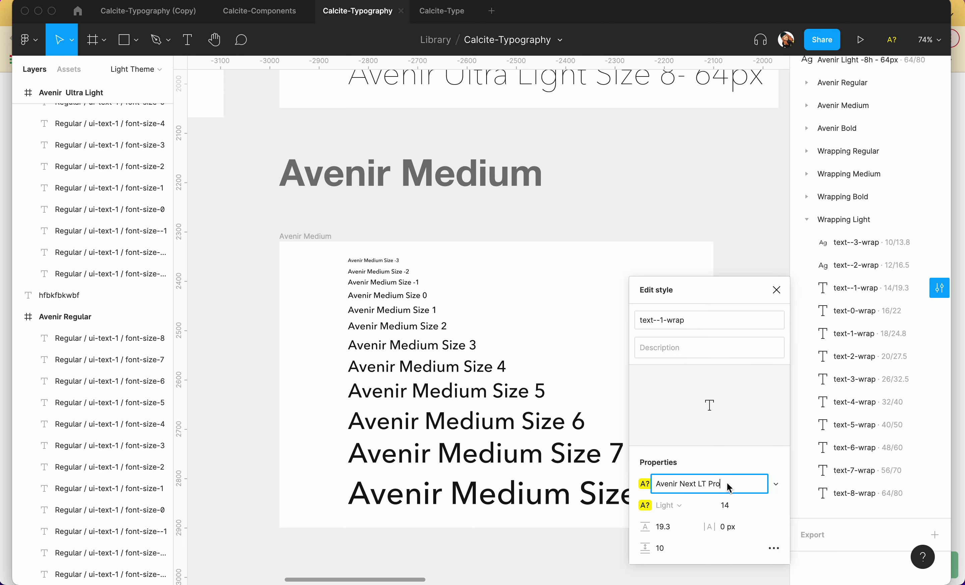
pyautogui.write('Avenir')
pyautogui.press('Return')
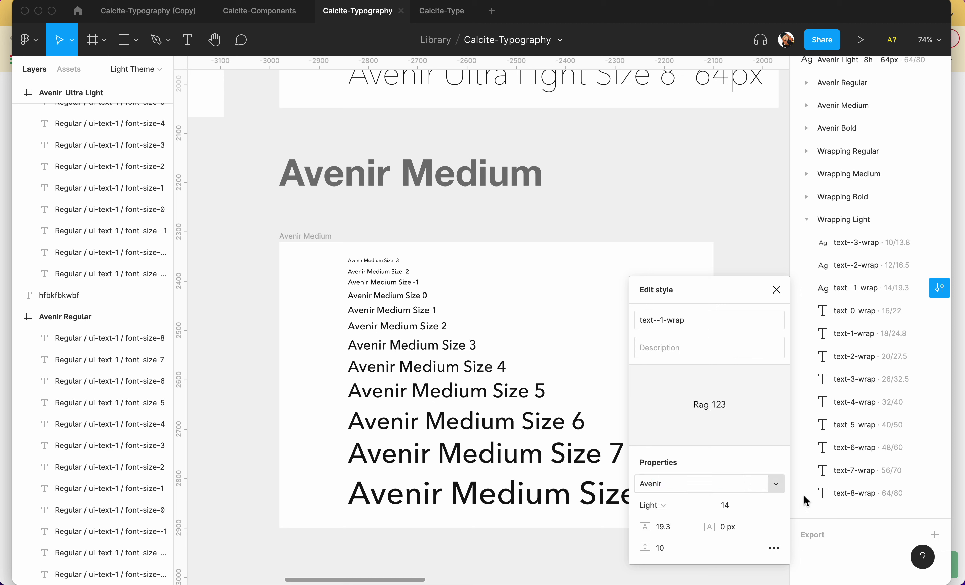
pyautogui.click(939, 311)
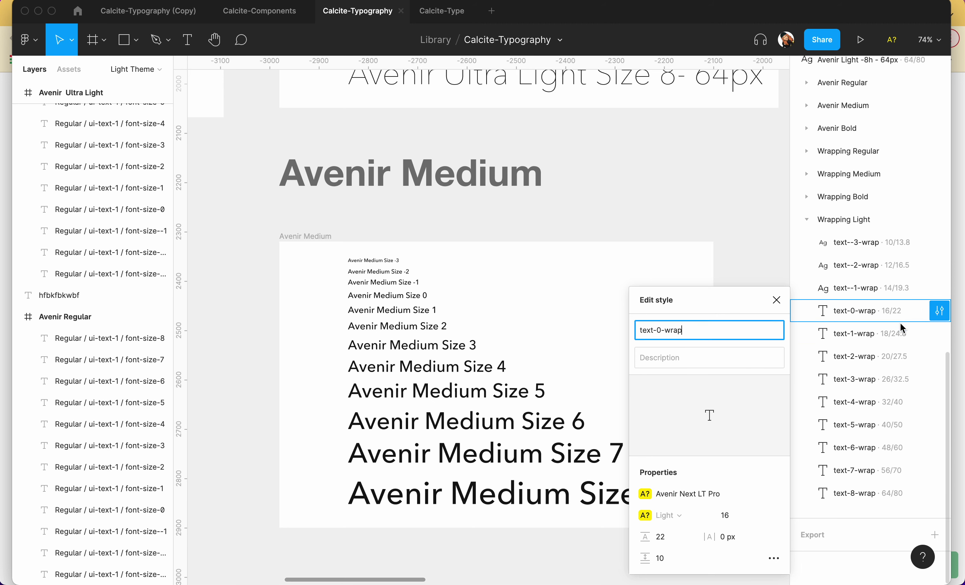
pyautogui.click(714, 497)
pyautogui.write('Avenir')
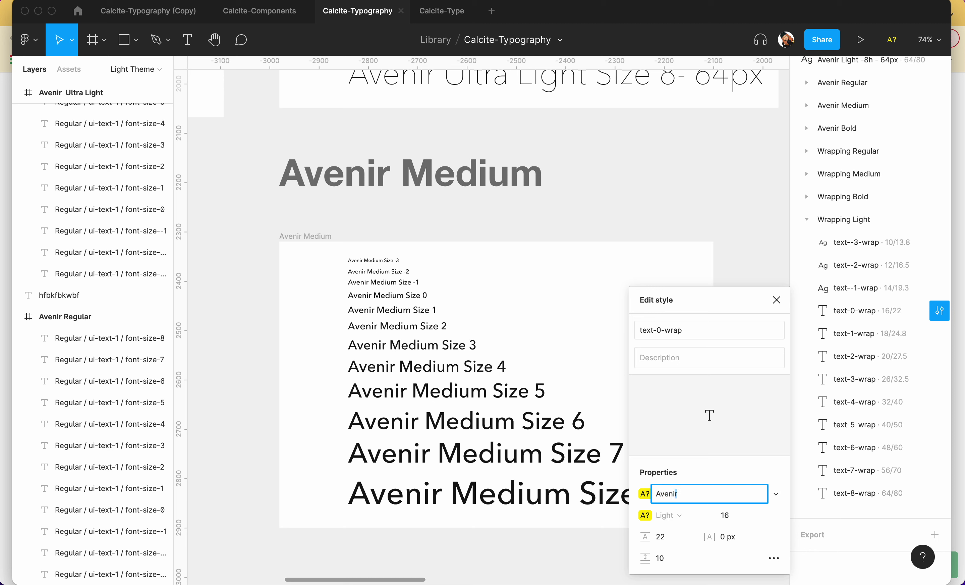
pyautogui.press('Return')
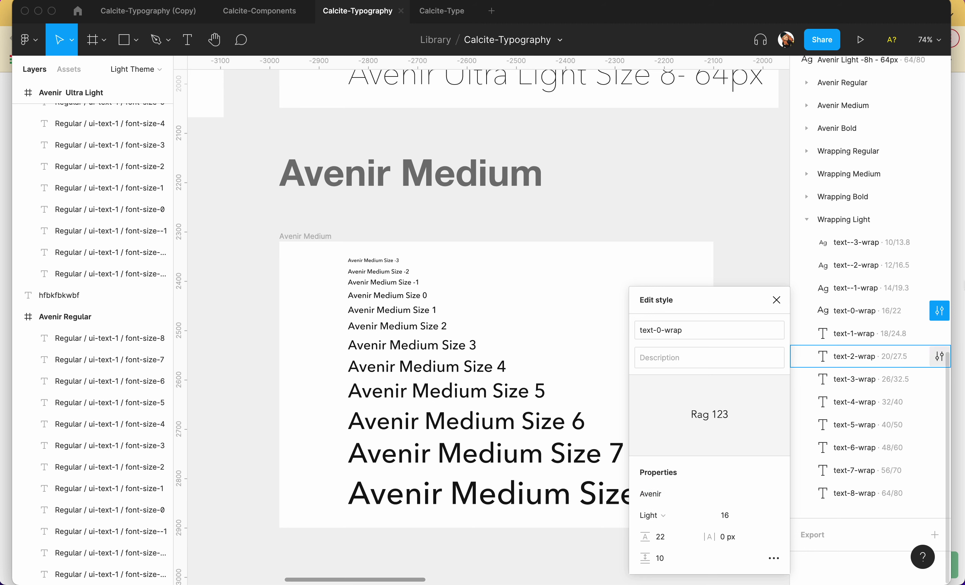
# Change the font family of the text-1-wrap and text-2-wrap styles in the Wrapping Light group to Avenir.
pyautogui.click(940, 334)
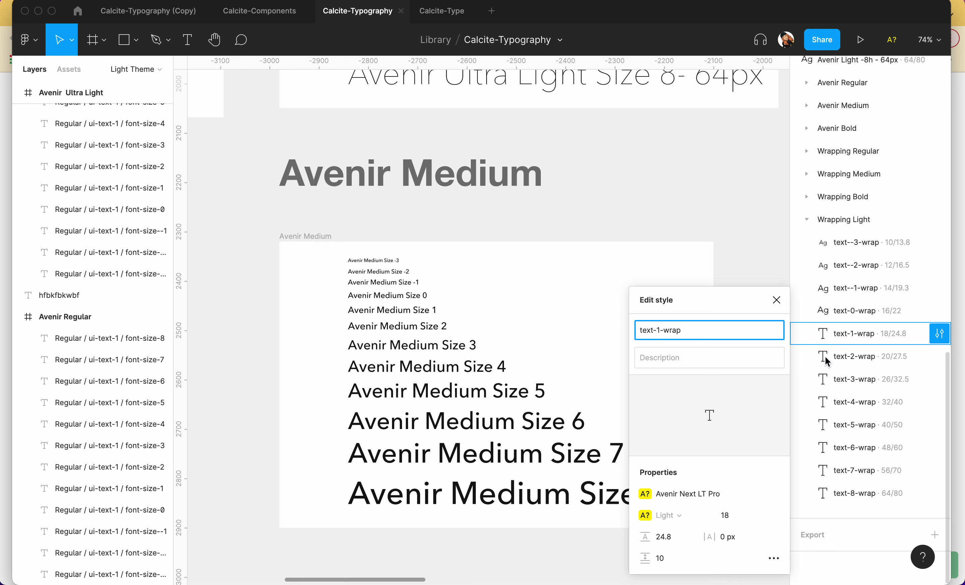
pyautogui.click(719, 493)
pyautogui.write('Avenir')
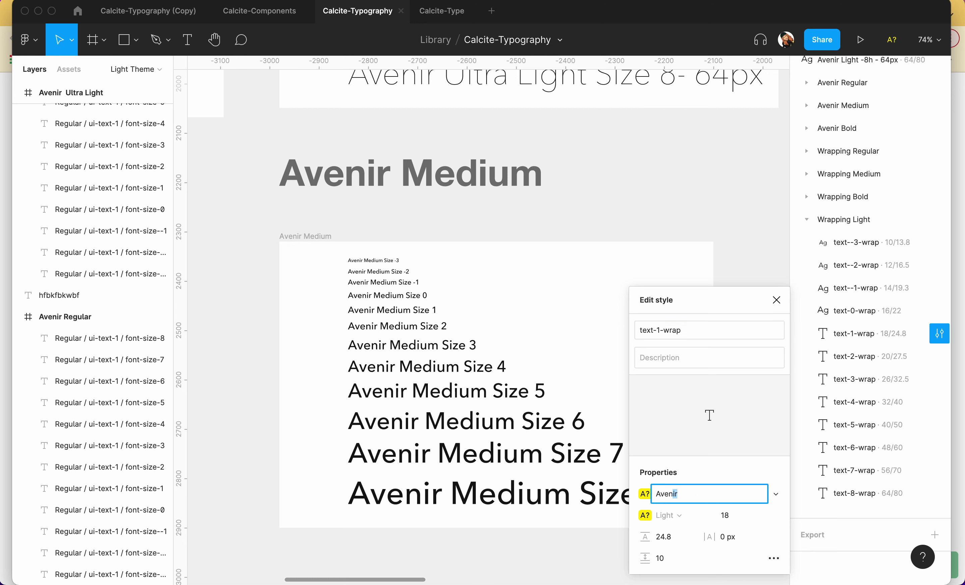
pyautogui.press('Return')
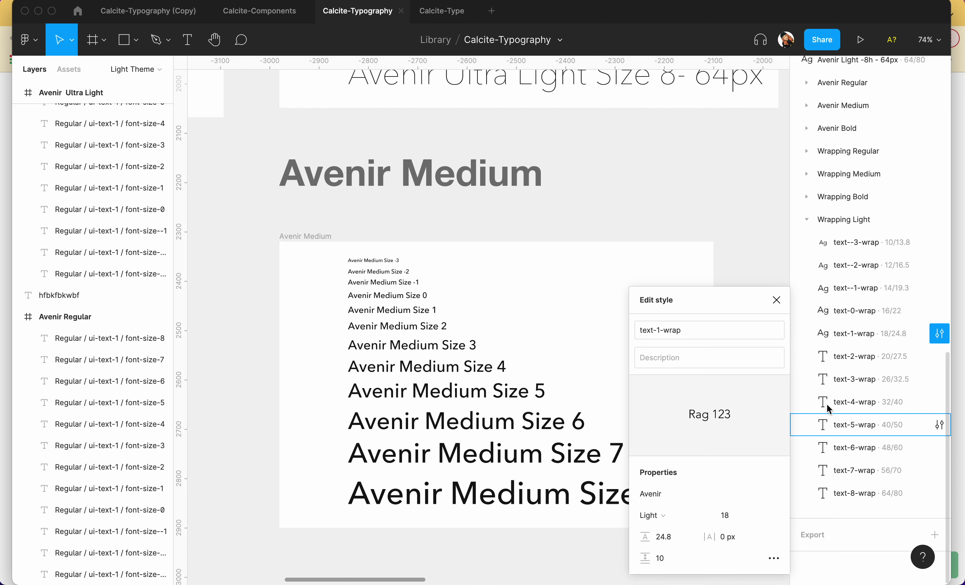
pyautogui.click(870, 353)
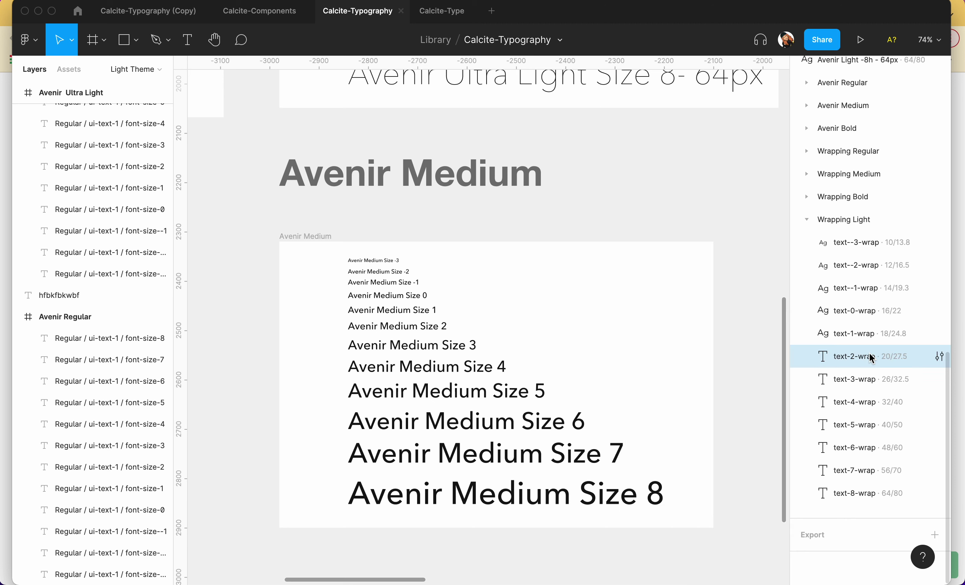
pyautogui.click(937, 357)
pyautogui.click(712, 492)
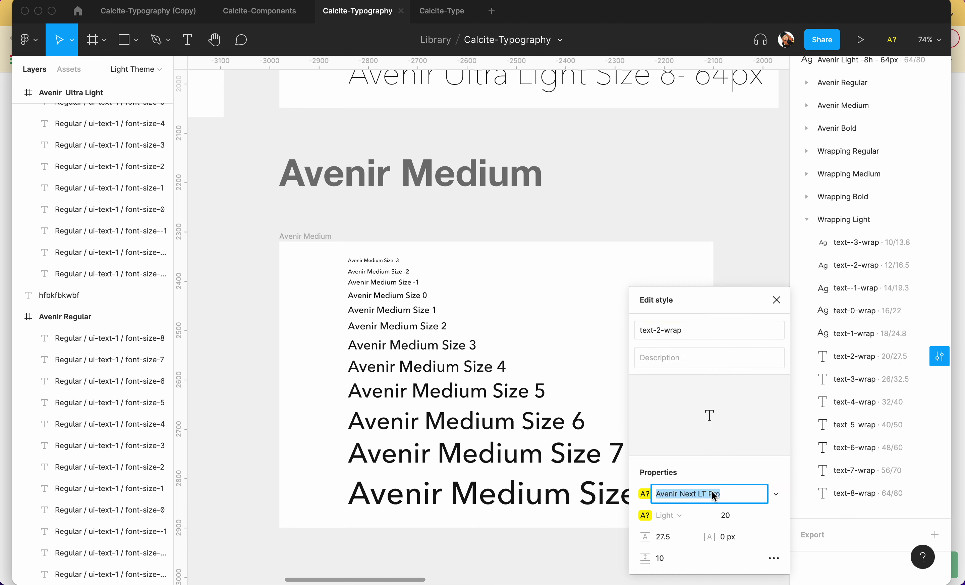
pyautogui.write('Avenir')
pyautogui.press('Return')
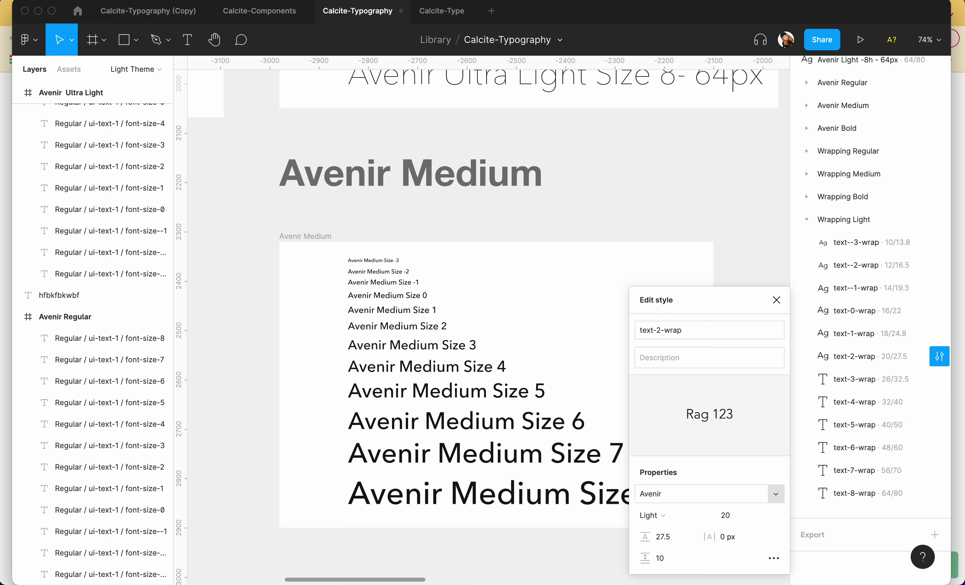
# Change the font family of the text-3-wrap and text-4-wrap styles in the Wrapping Light group to Avenir.
pyautogui.click(939, 380)
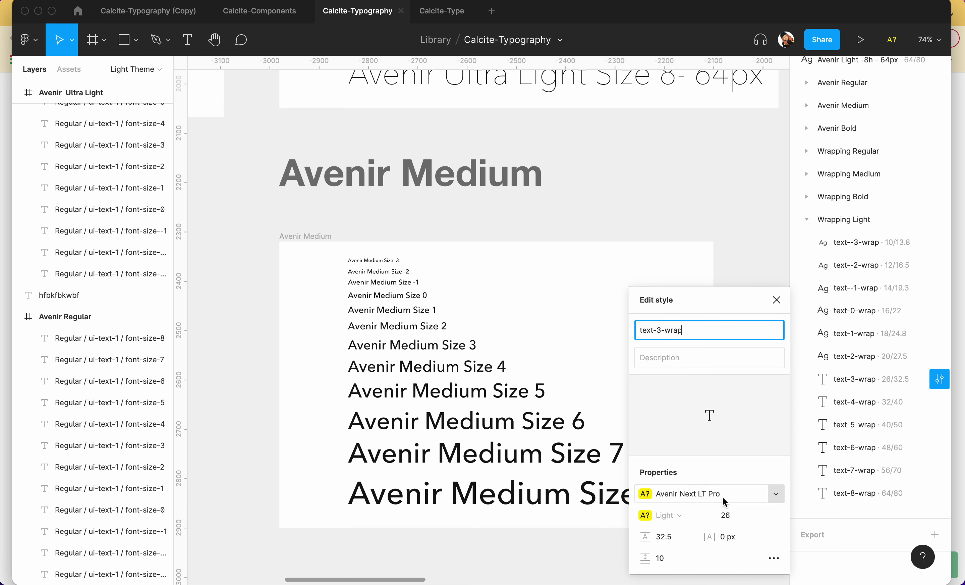
pyautogui.click(720, 497)
pyautogui.write('Avenir')
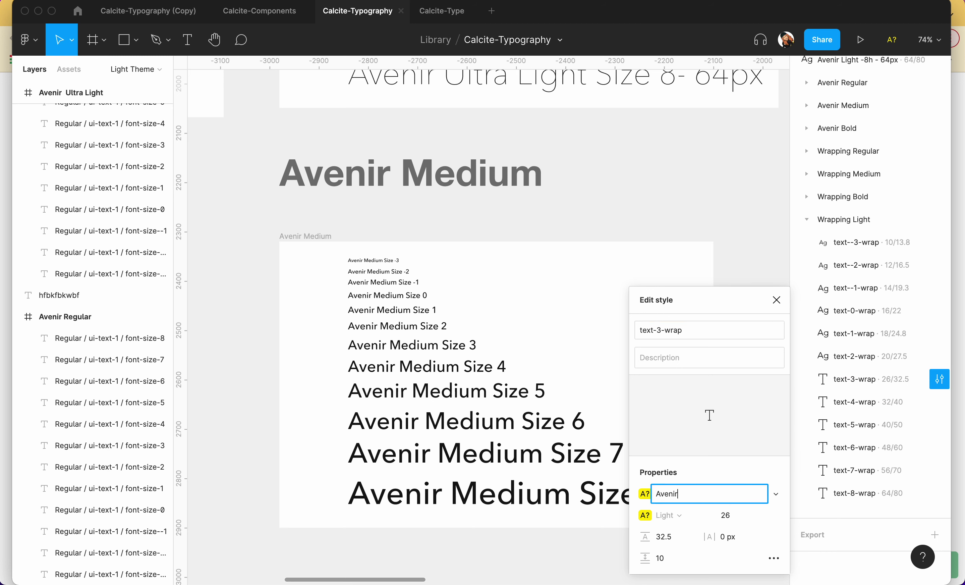
pyautogui.press('Return')
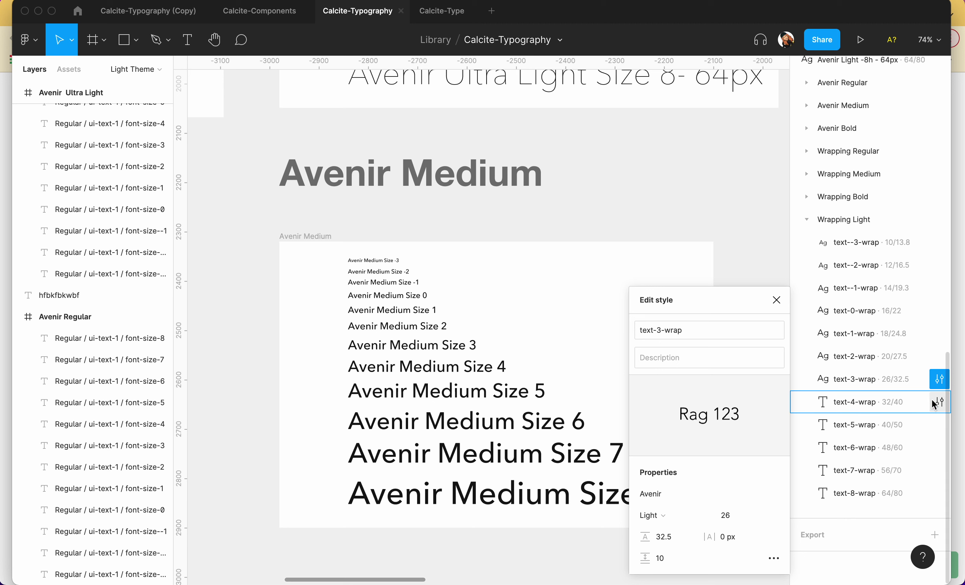
pyautogui.click(940, 402)
pyautogui.click(707, 493)
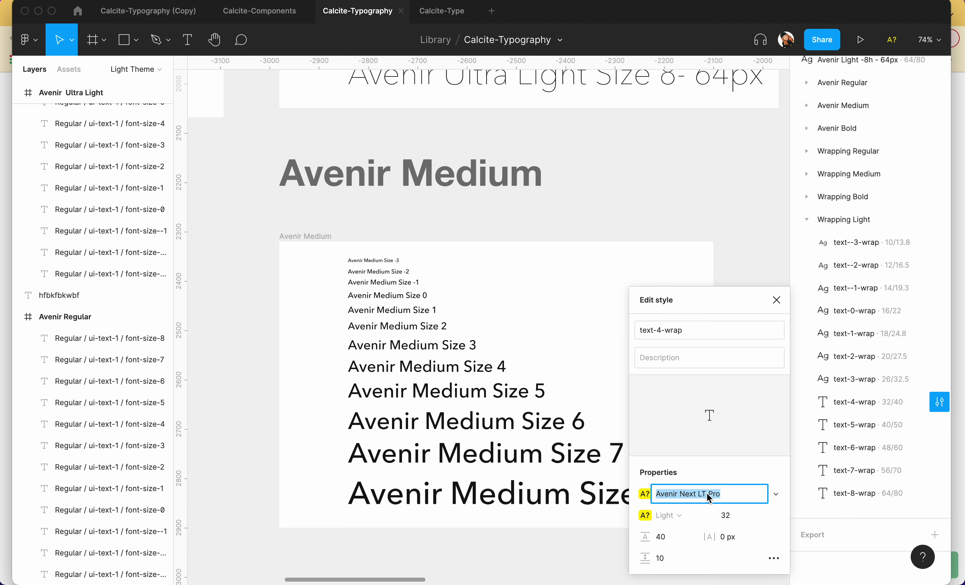
pyautogui.write('Avenir')
pyautogui.press('Return')
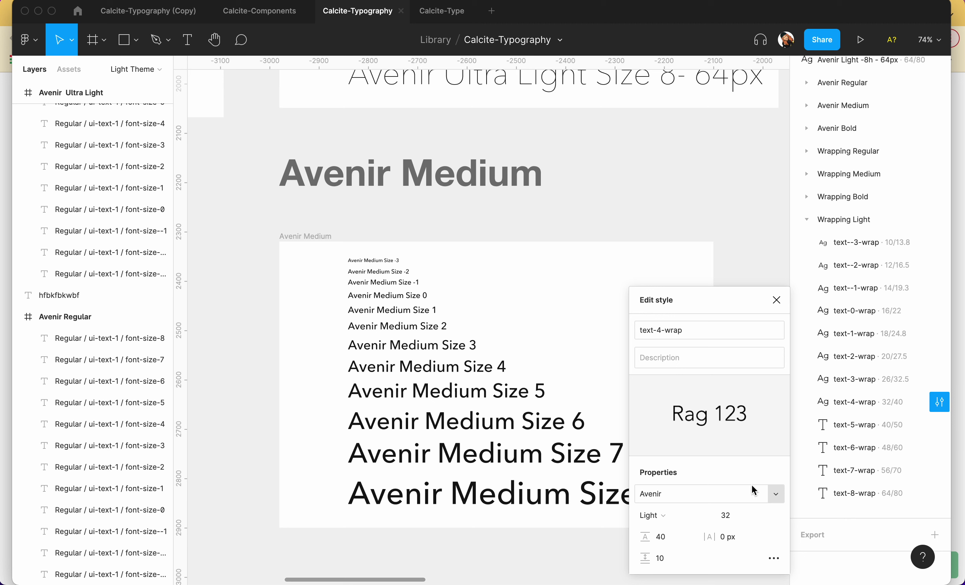
# Replace the missing font of the text-5-wrap style in the Wrapping Light group with Avenir.
pyautogui.click(886, 431)
pyautogui.click(940, 425)
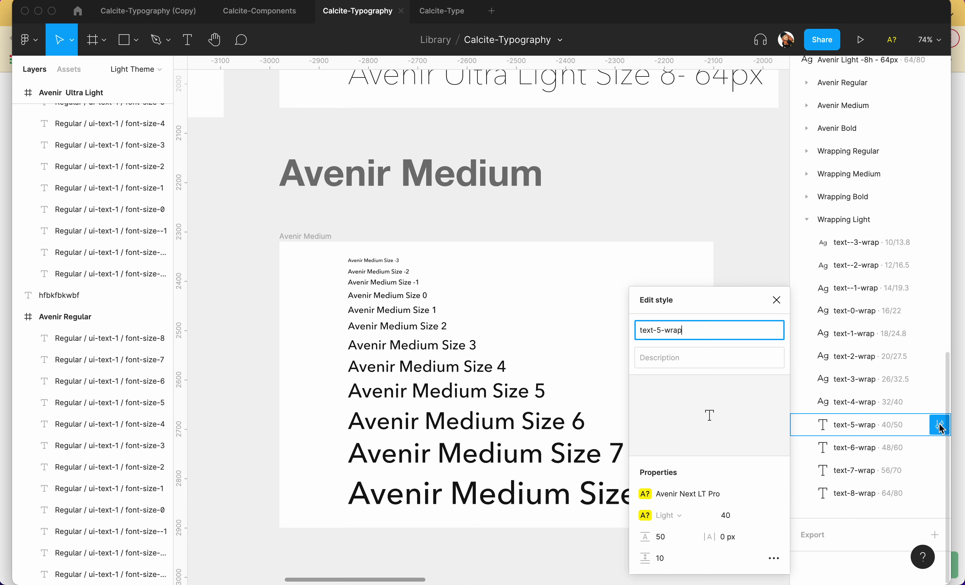
pyautogui.click(710, 493)
pyautogui.write('Avenir')
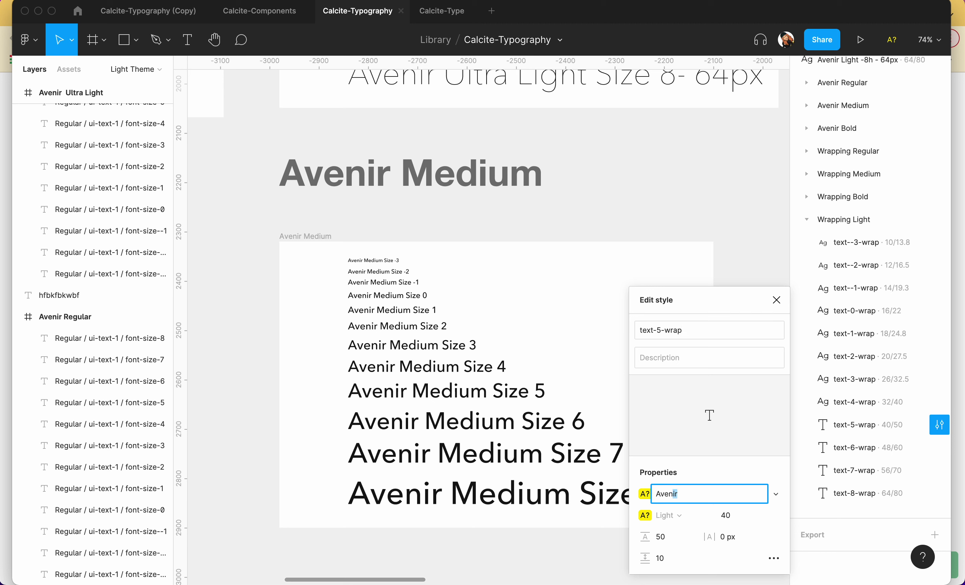
pyautogui.press('Return')
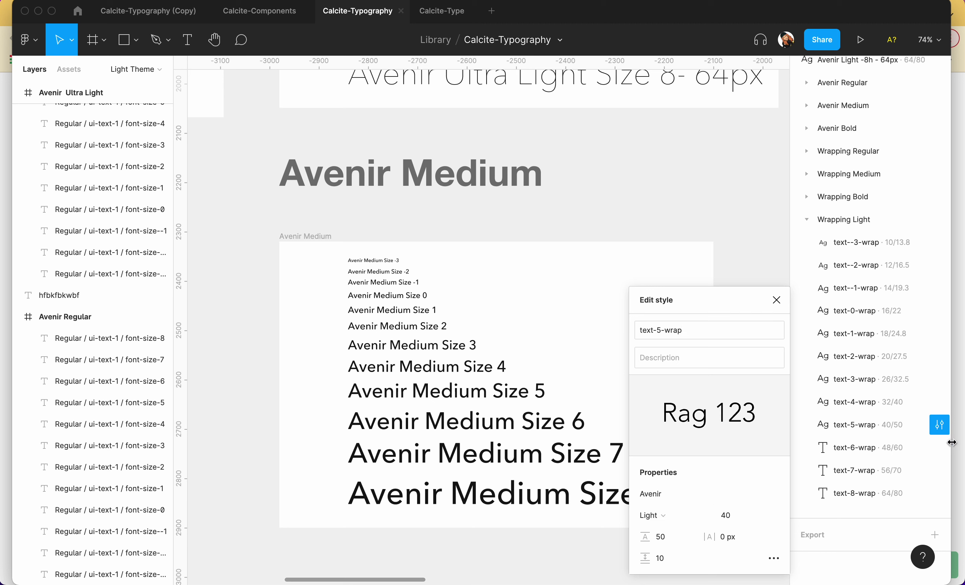
# Change the font family of the text-6-wrap and text-7-wrap styles in the Wrapping Light group to Avenir.
pyautogui.click(940, 448)
pyautogui.click(709, 493)
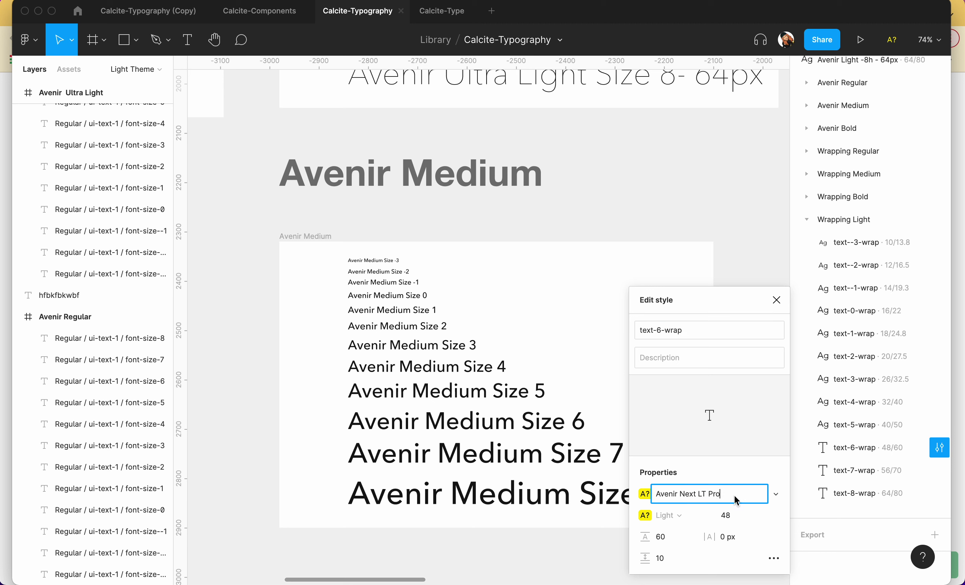
pyautogui.write('Avenir')
pyautogui.press('Return')
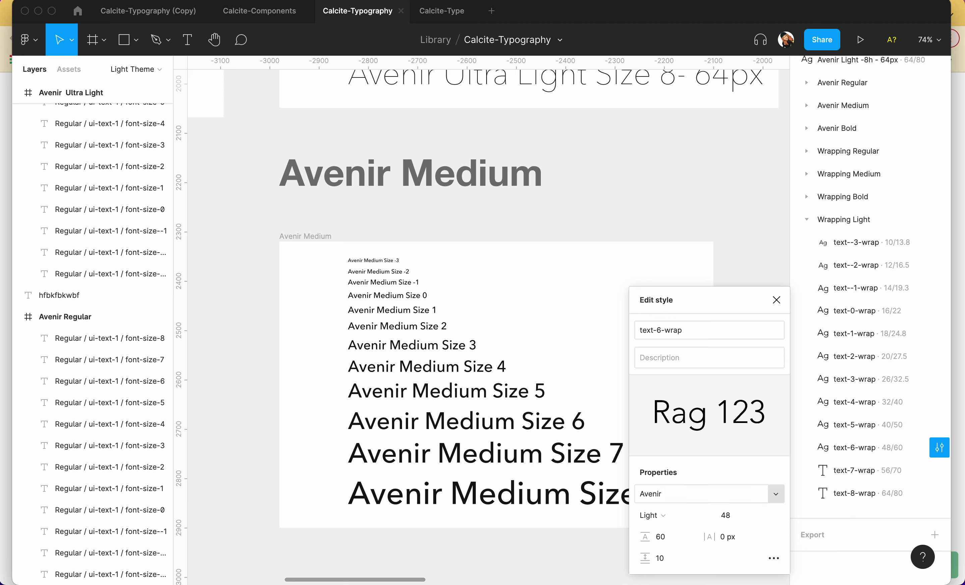
pyautogui.click(940, 471)
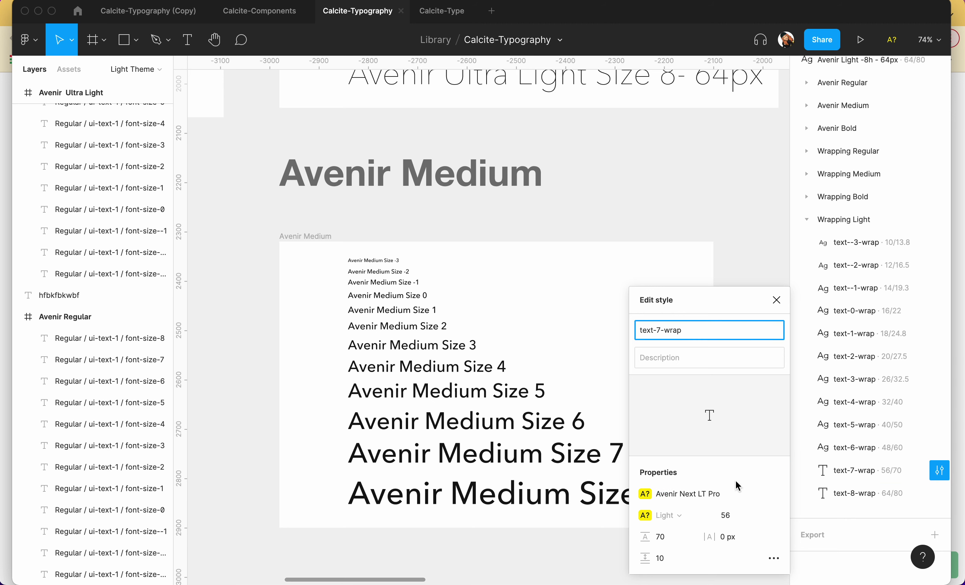
pyautogui.click(726, 492)
pyautogui.write('avenir')
pyautogui.press('Return')
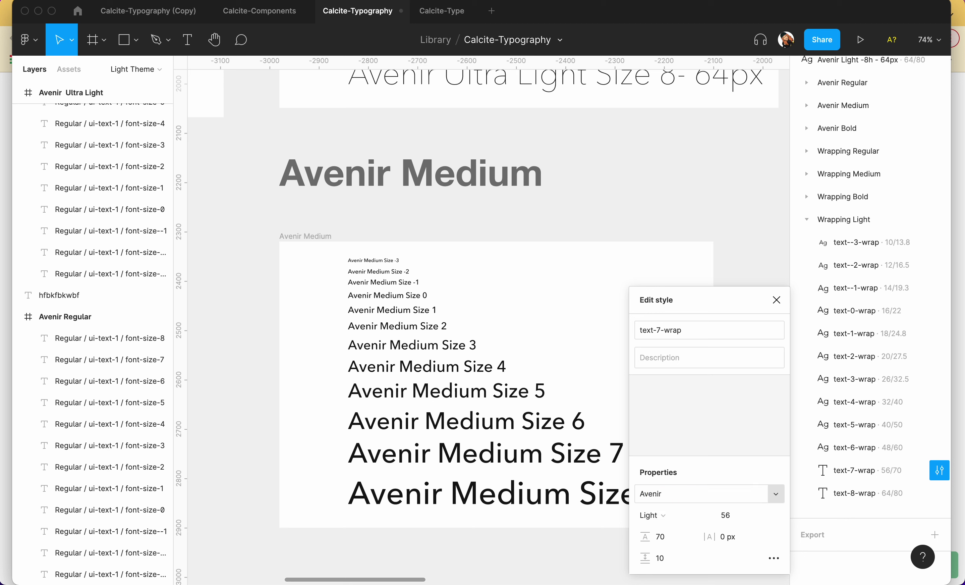
# Change the font family of the text-8-wrap style to Avenir, close the style editor, and look over the Wrapping Light group.
pyautogui.click(913, 495)
pyautogui.click(941, 496)
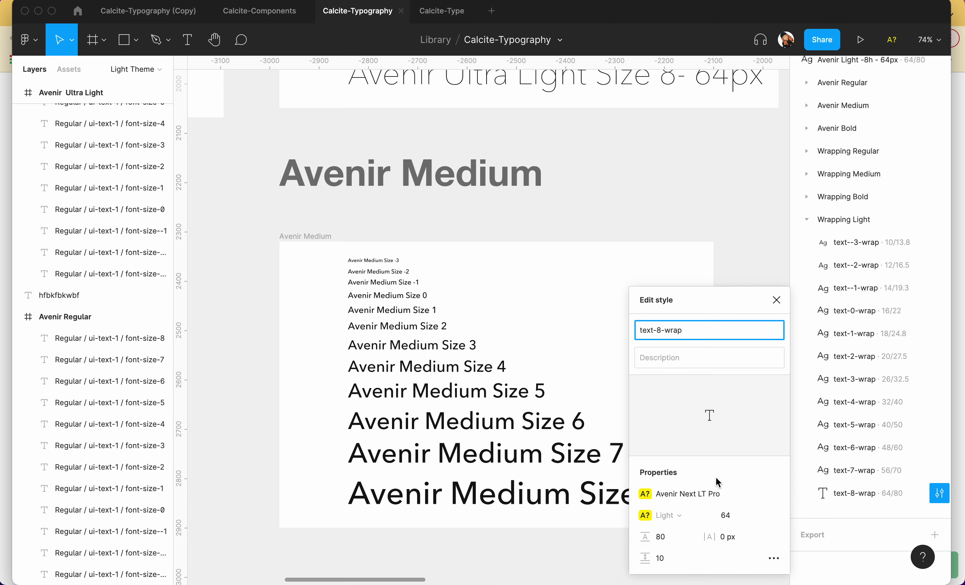
pyautogui.click(693, 497)
pyautogui.write('avenir')
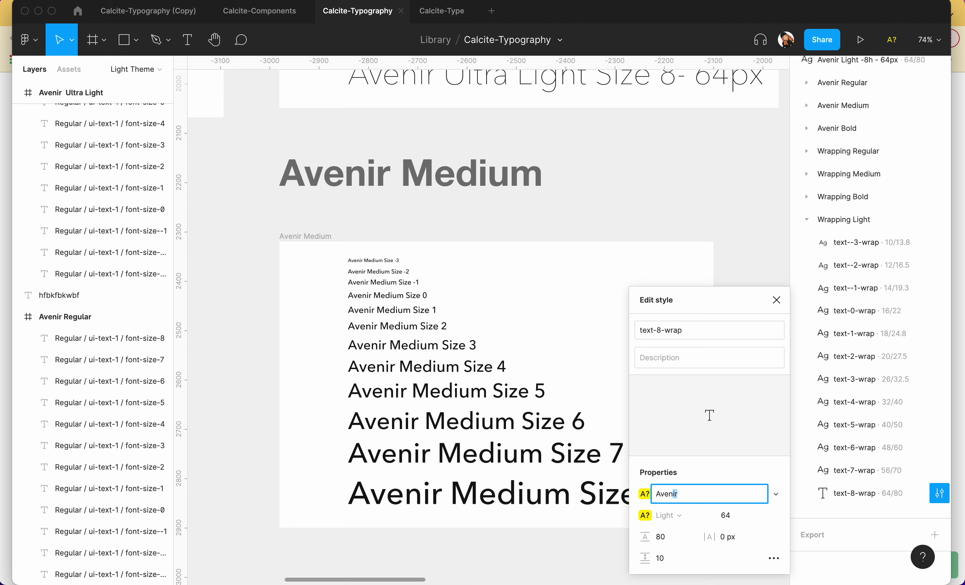
pyautogui.press('Return')
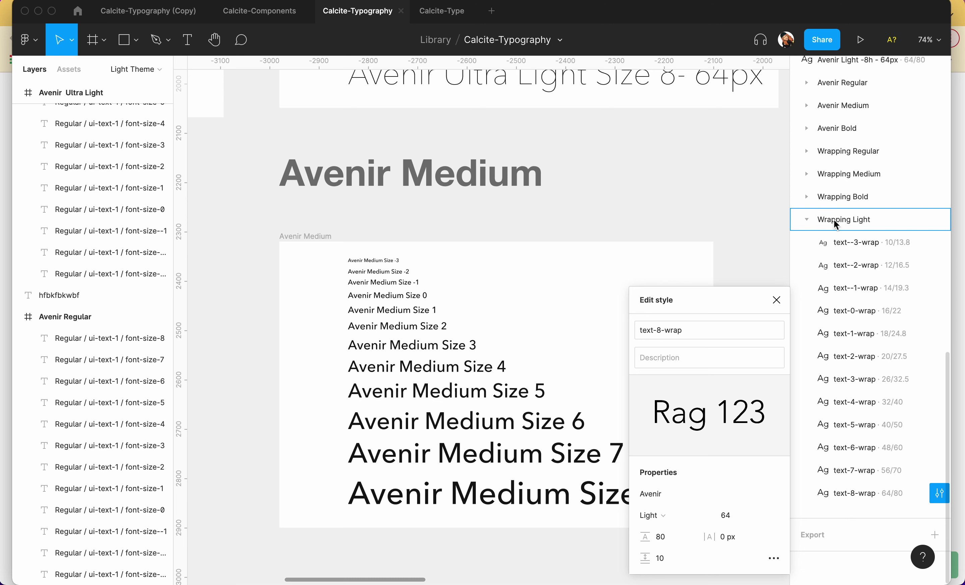
pyautogui.click(809, 220)
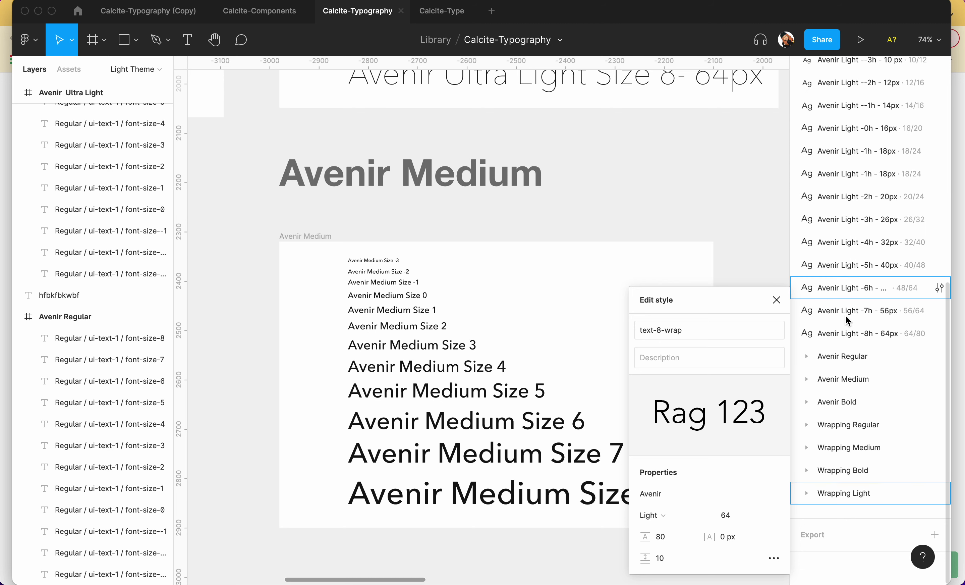
pyautogui.click(777, 300)
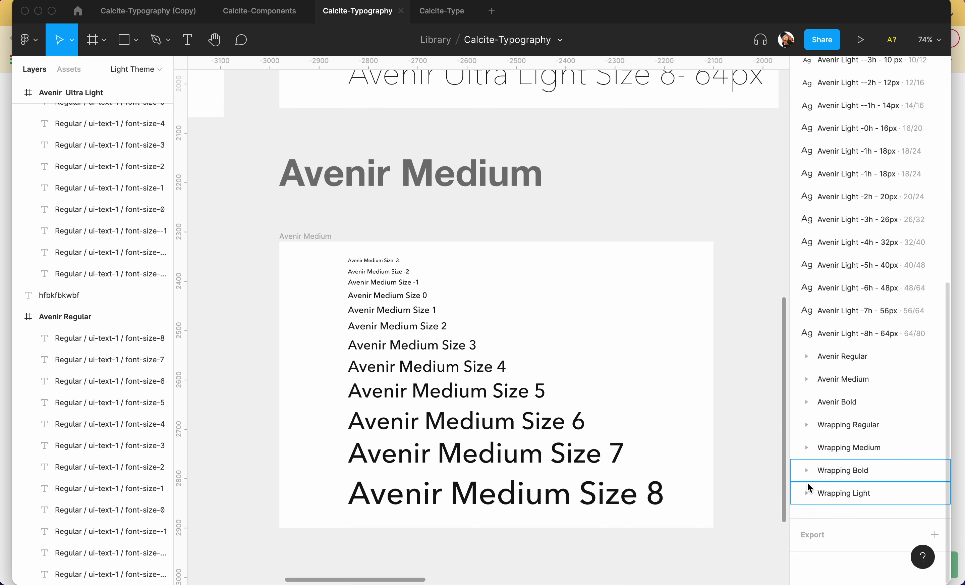
pyautogui.click(806, 493)
pyautogui.scroll(-6, 838, 504)
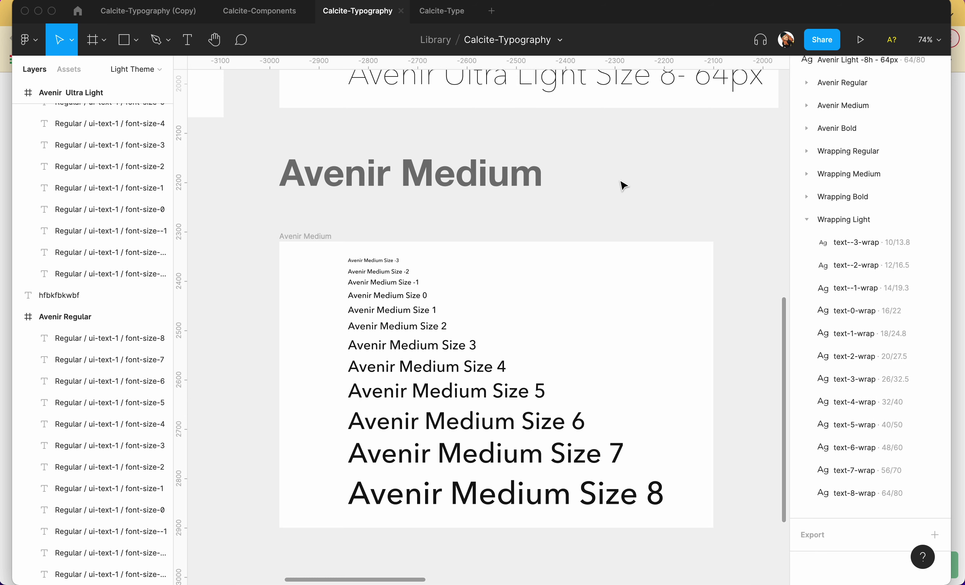
# Review the pending Calcite-Typography library changes and publish all the added Wrapping Light styles, text--2-wrap through text-8-wrap.
pyautogui.click(560, 42)
pyautogui.click(570, 88)
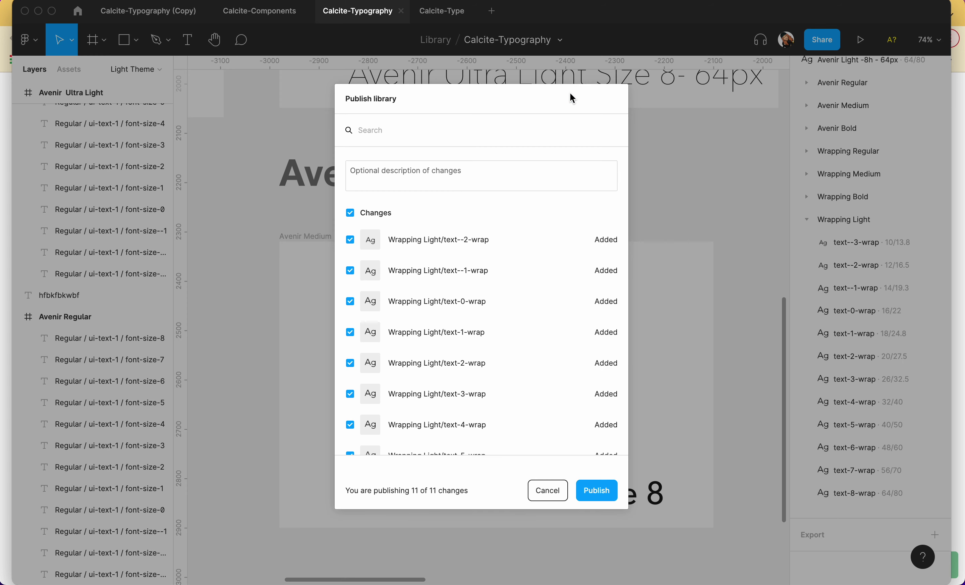
pyautogui.scroll(-5, 474, 280)
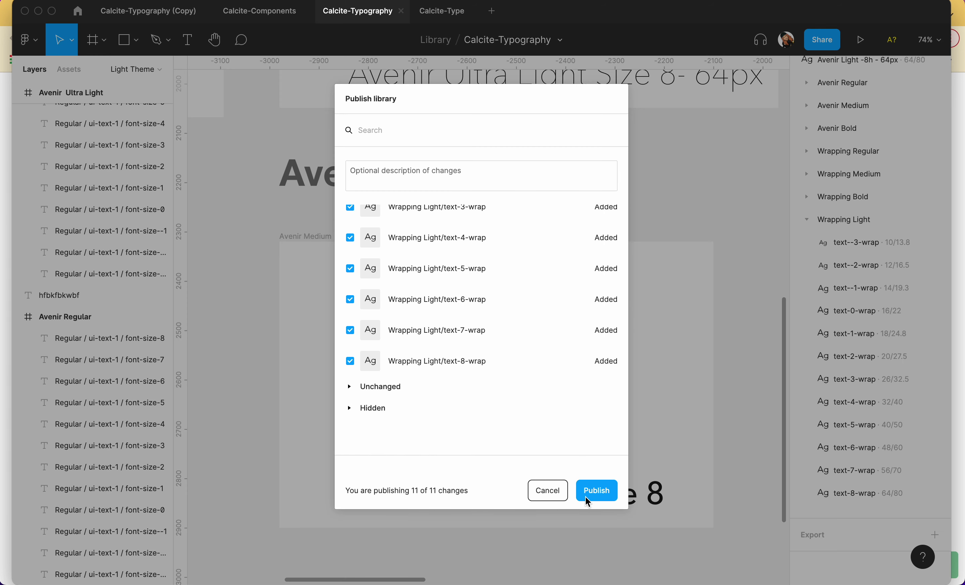
pyautogui.click(595, 492)
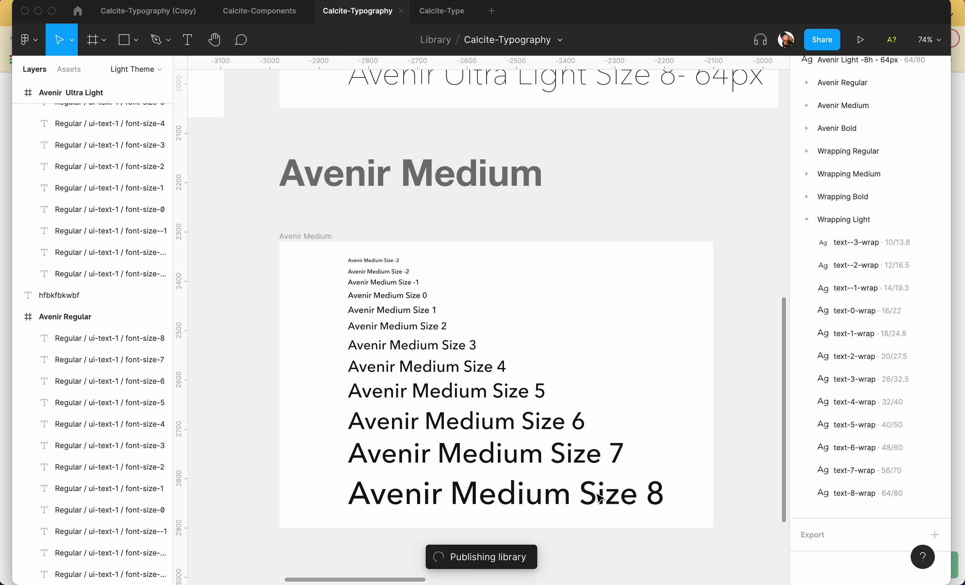